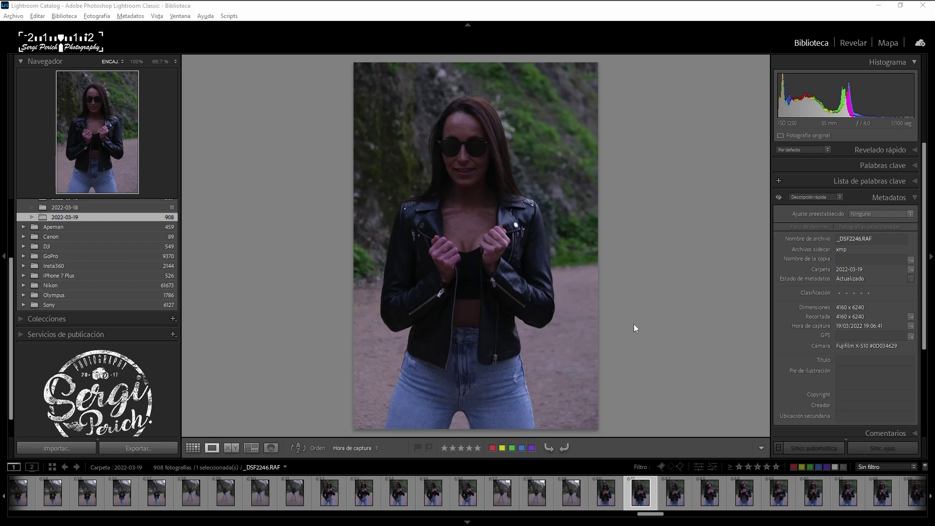
# Step: Switch to the Revelar (Develop) module and pin the Presets panel open beside the portrait
pyautogui.click(850, 46)
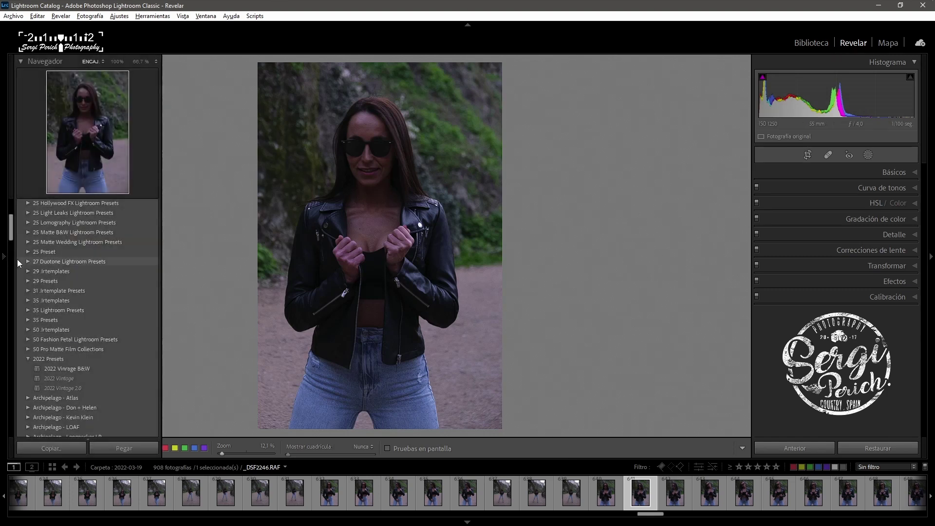
pyautogui.click(3, 258)
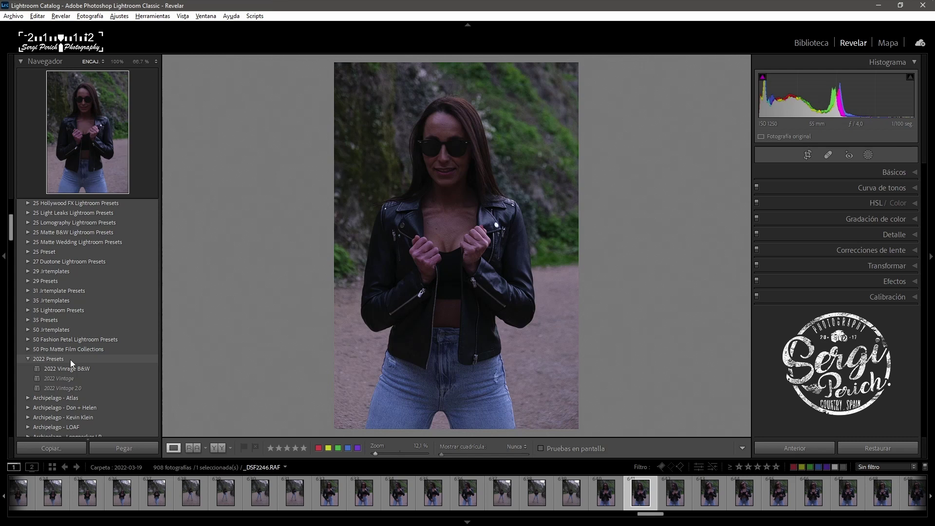
pyautogui.rightClick(44, 359)
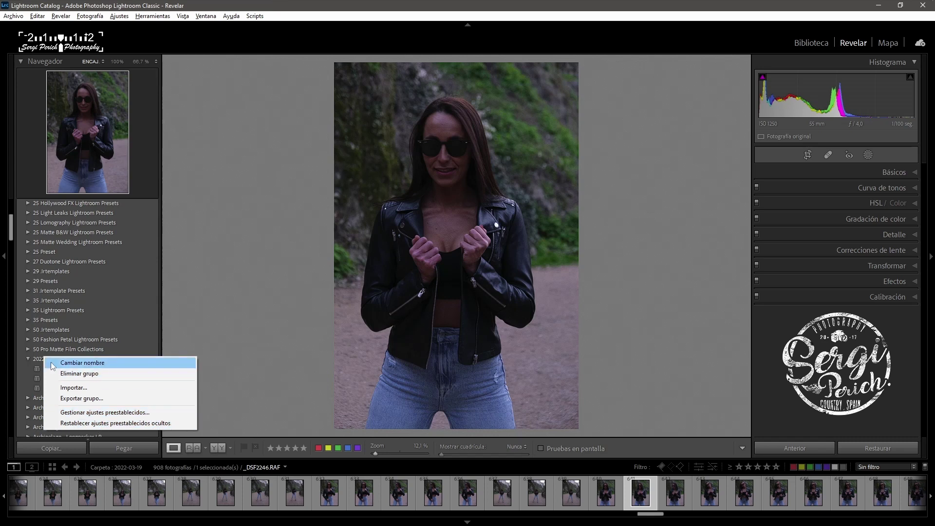
pyautogui.click(109, 416)
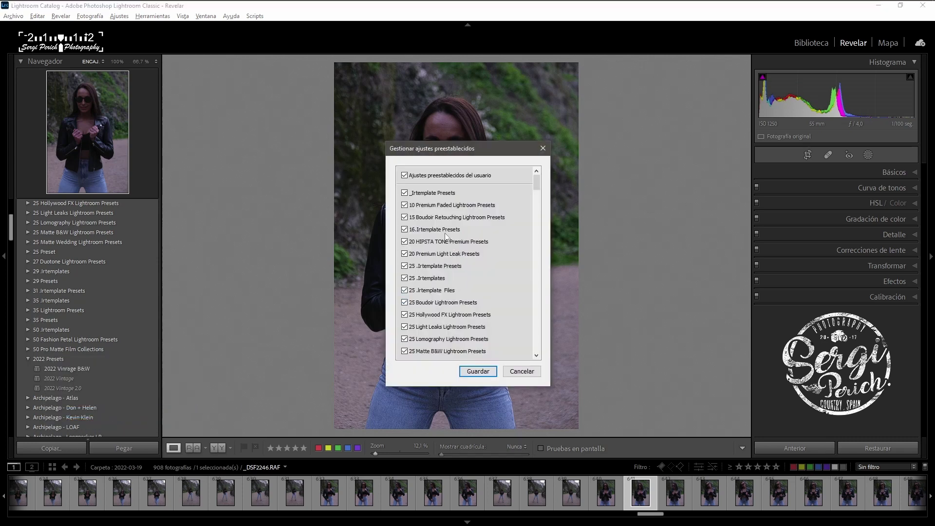
pyautogui.scroll(-5, 448, 219)
pyautogui.scroll(-5, 448, 224)
pyautogui.scroll(5, 446, 234)
pyautogui.scroll(5, 445, 240)
pyautogui.scroll(-10, 444, 241)
pyautogui.scroll(-10, 444, 253)
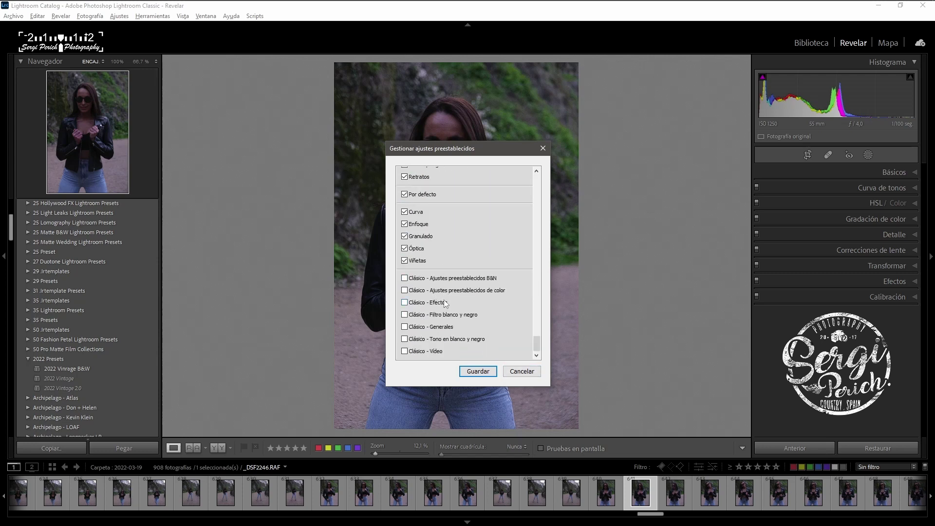
pyautogui.click(520, 373)
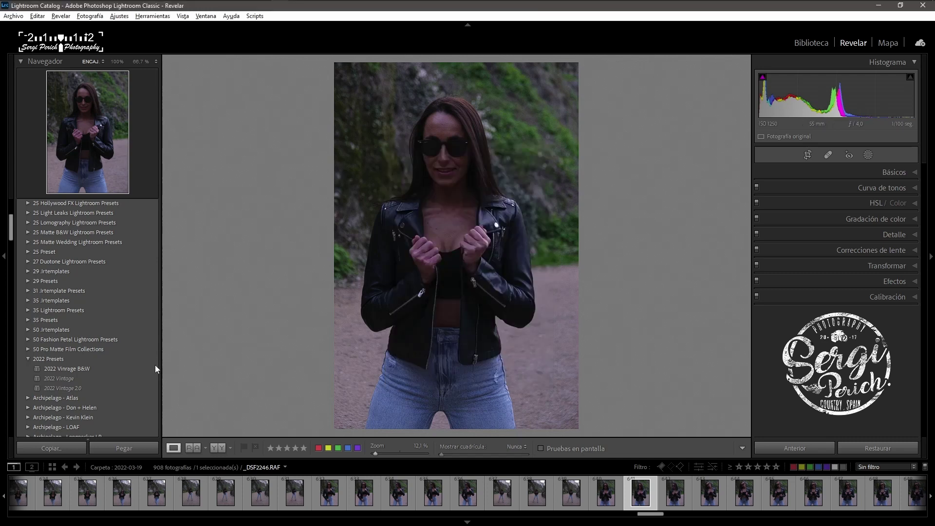
pyautogui.rightClick(64, 360)
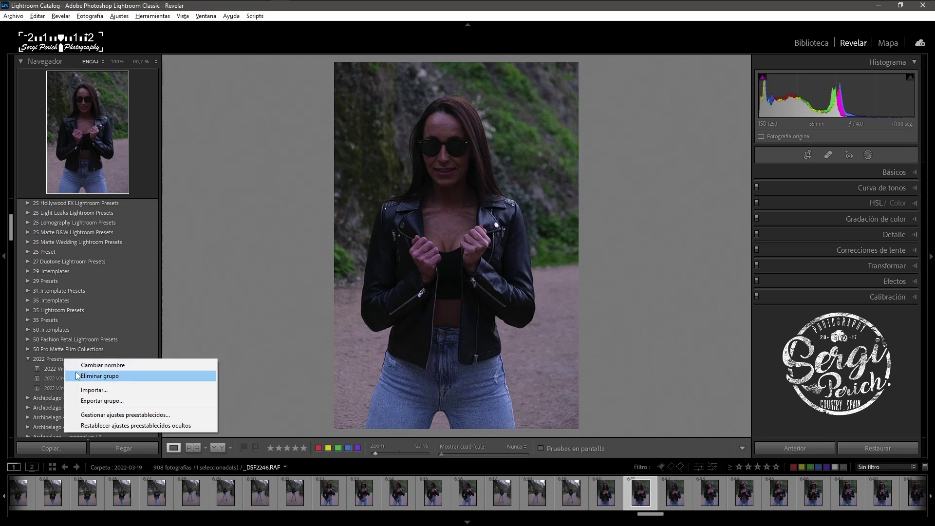
pyautogui.click(94, 390)
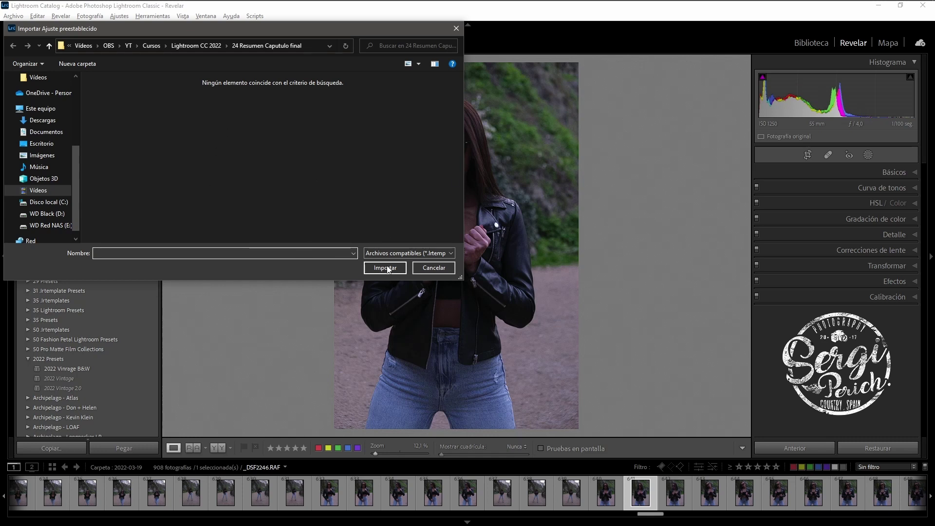
pyautogui.click(397, 256)
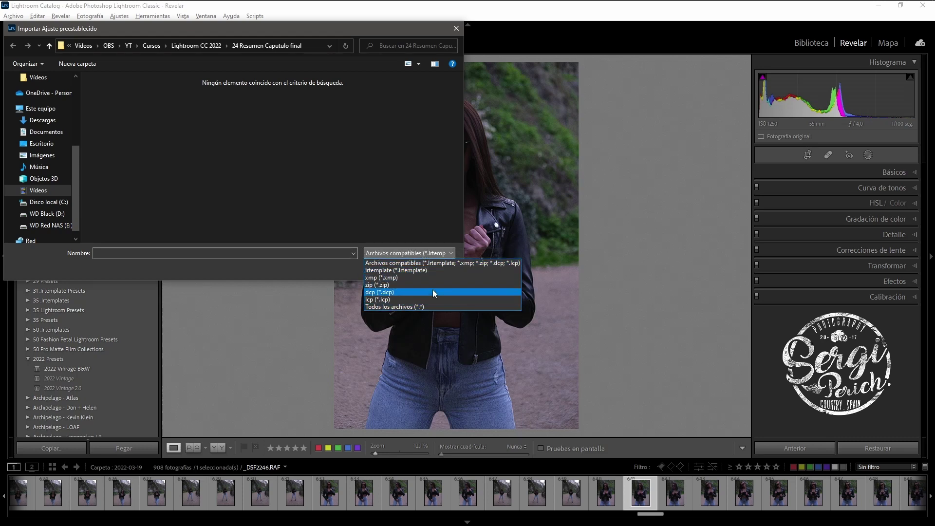
pyautogui.click(338, 270)
pyautogui.click(432, 268)
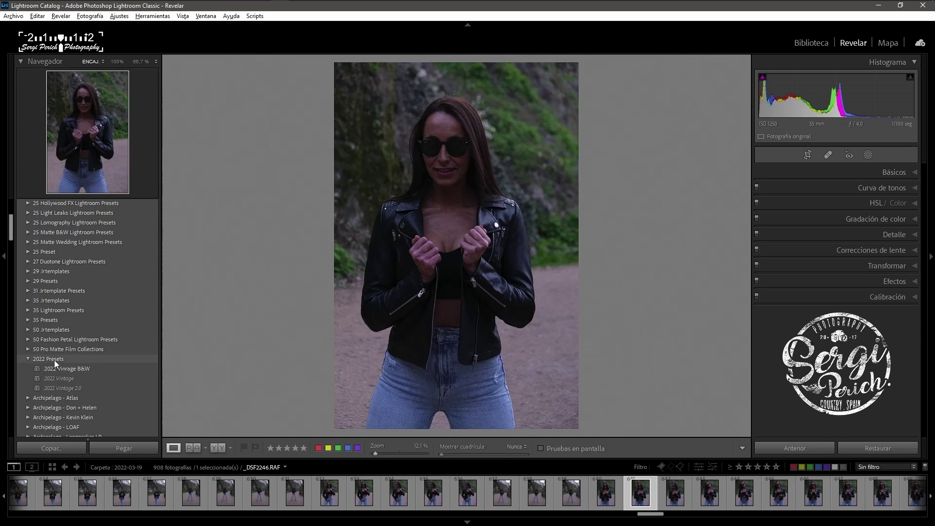
pyautogui.rightClick(54, 360)
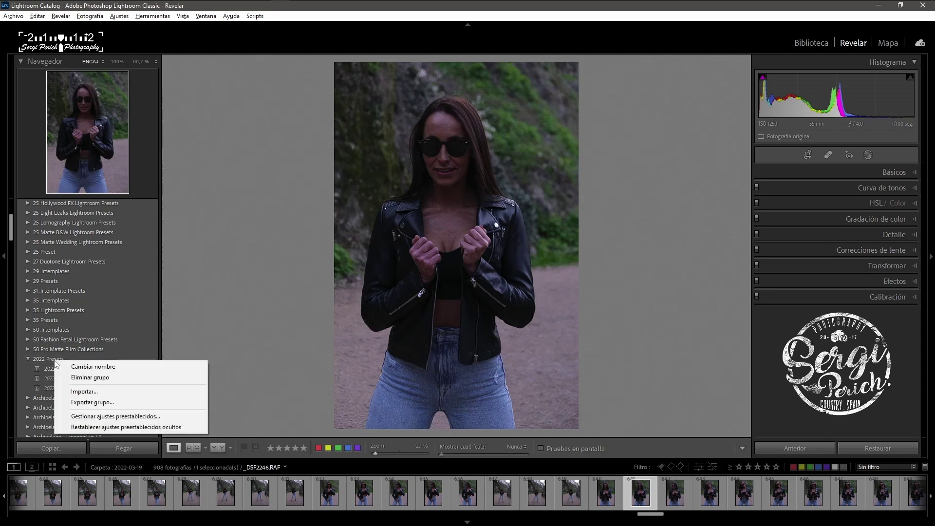
pyautogui.click(114, 405)
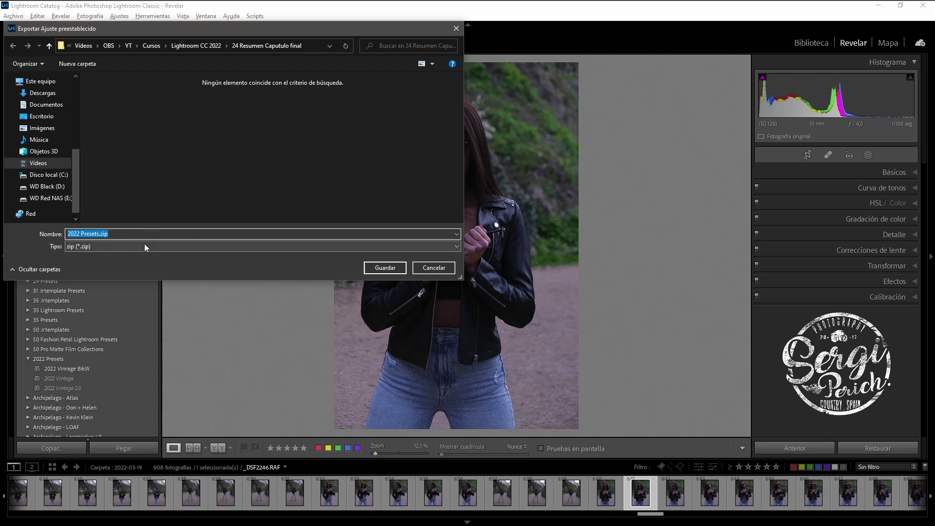
pyautogui.click(434, 268)
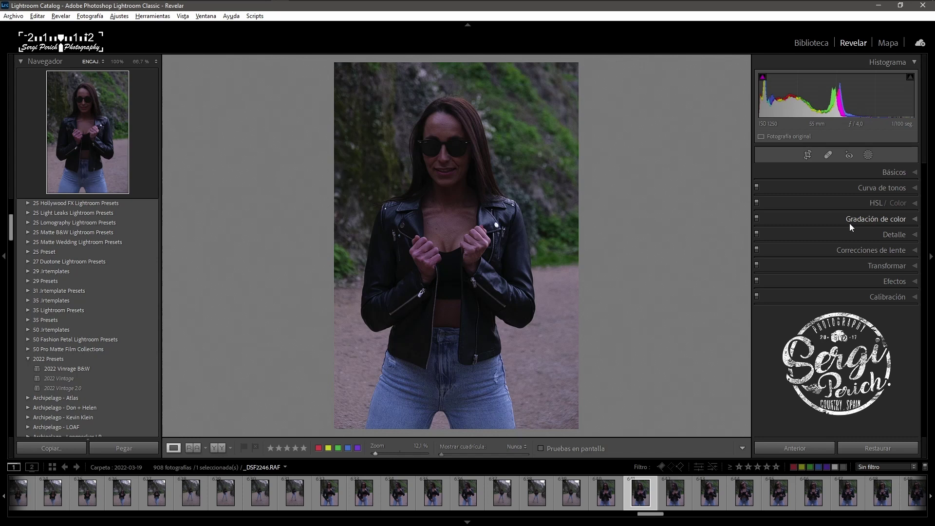
# Step: Expand Curva de tonos, lift the midtones, and browse the Curva de puntos presets
pyautogui.click(883, 187)
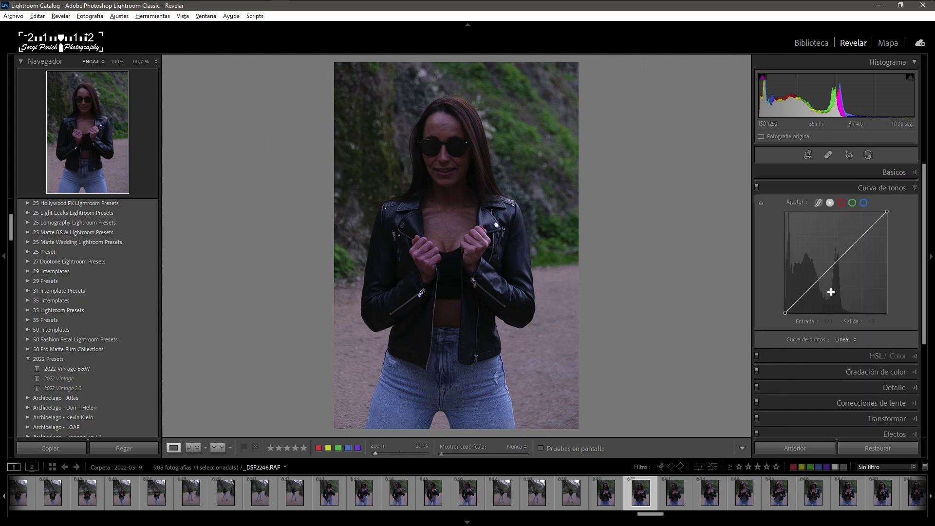
pyautogui.moveTo(825, 272); pyautogui.dragTo(826, 249)
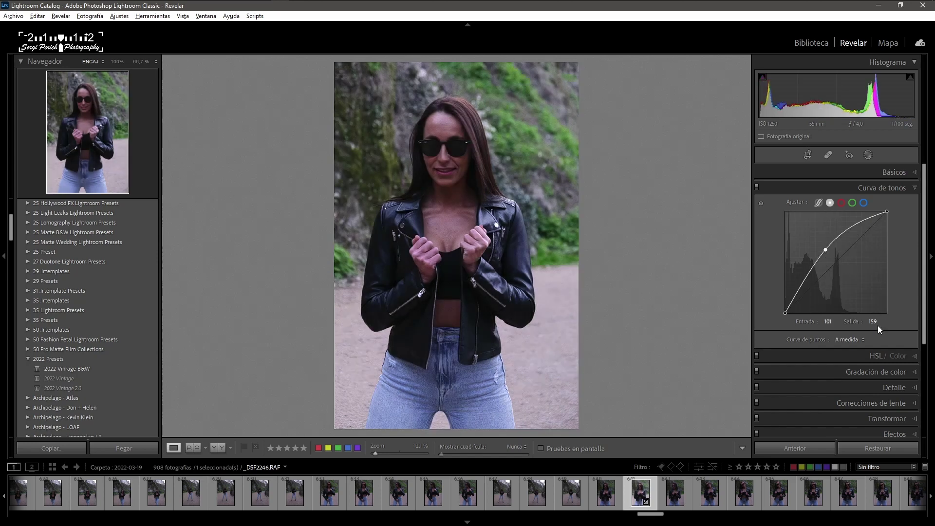
pyautogui.click(852, 340)
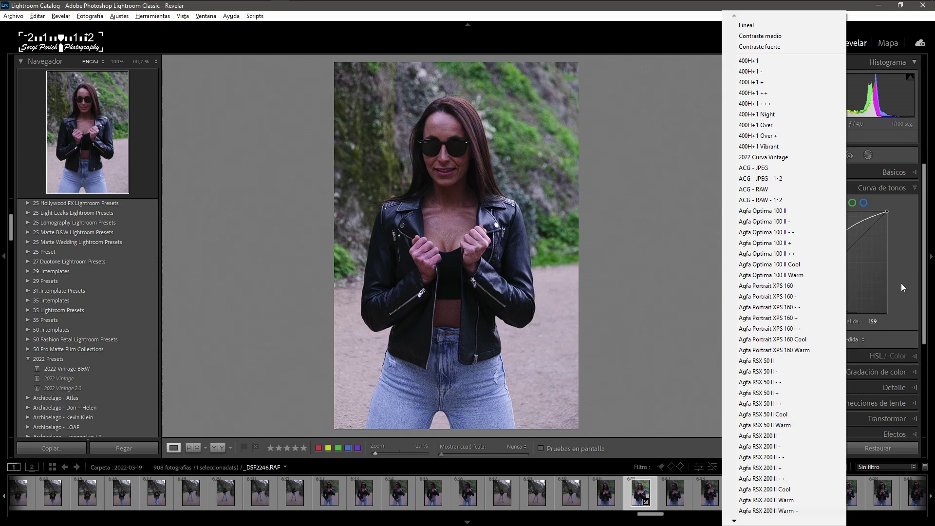
pyautogui.press('Up')
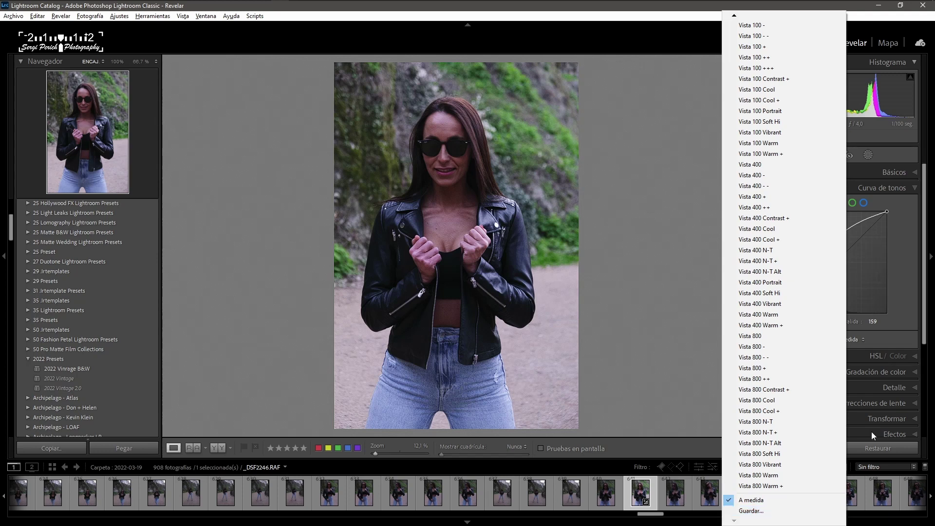
pyautogui.click(907, 314)
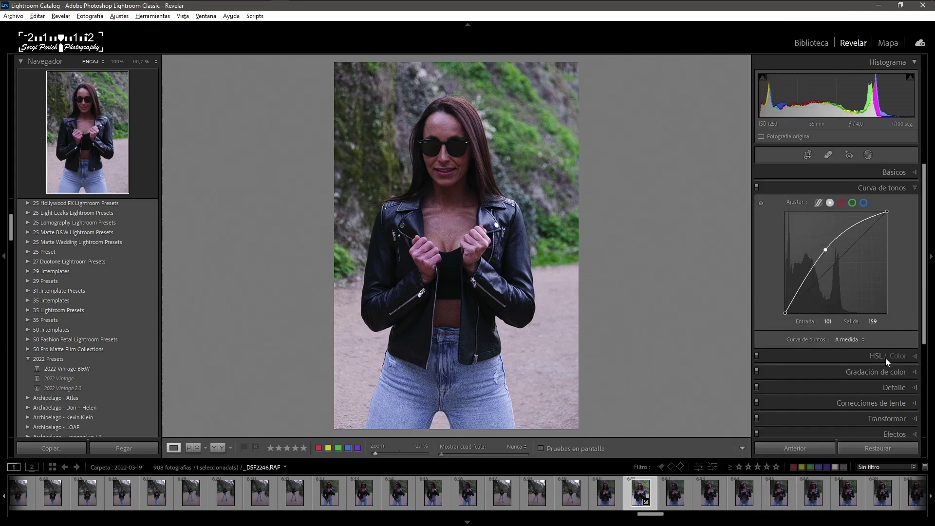
# Step: Reset the tone curve to linear, then raise a new midpoint to input 129, output 156
pyautogui.click(872, 445)
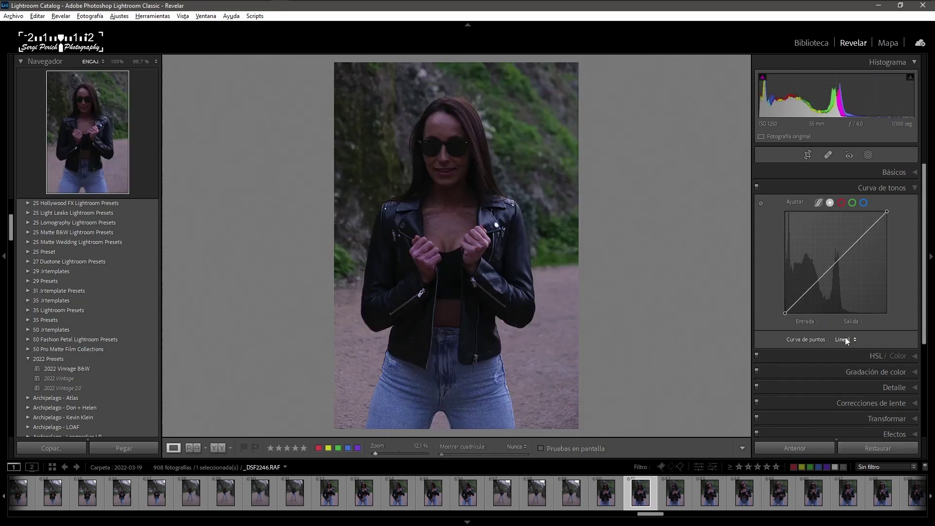
pyautogui.click(850, 339)
pyautogui.press('Up')
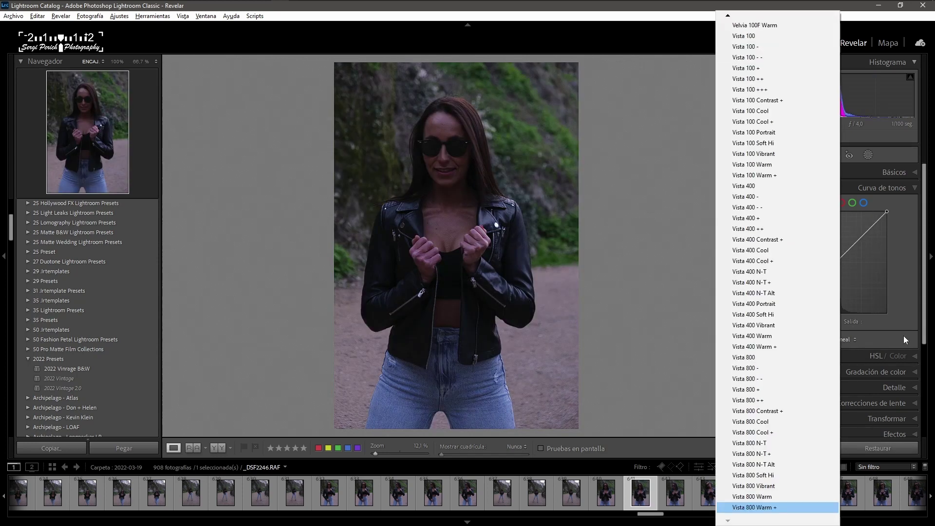
pyautogui.press('Down')
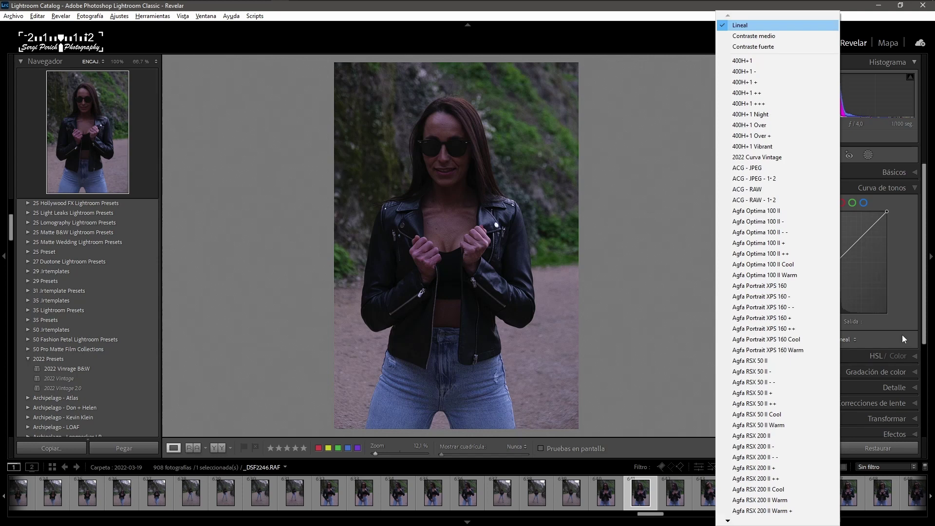
pyautogui.click(910, 315)
pyautogui.moveTo(837, 262); pyautogui.dragTo(837, 251)
pyautogui.click(854, 340)
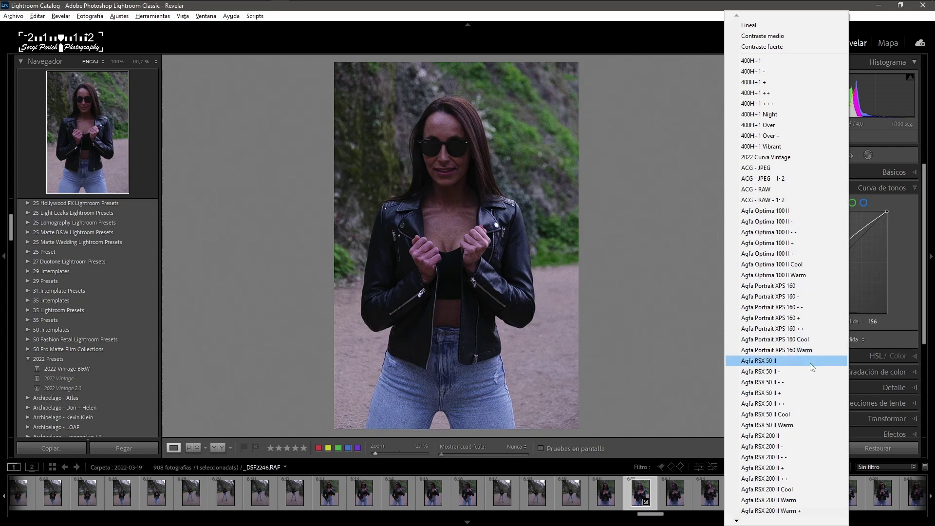
pyautogui.press('Up')
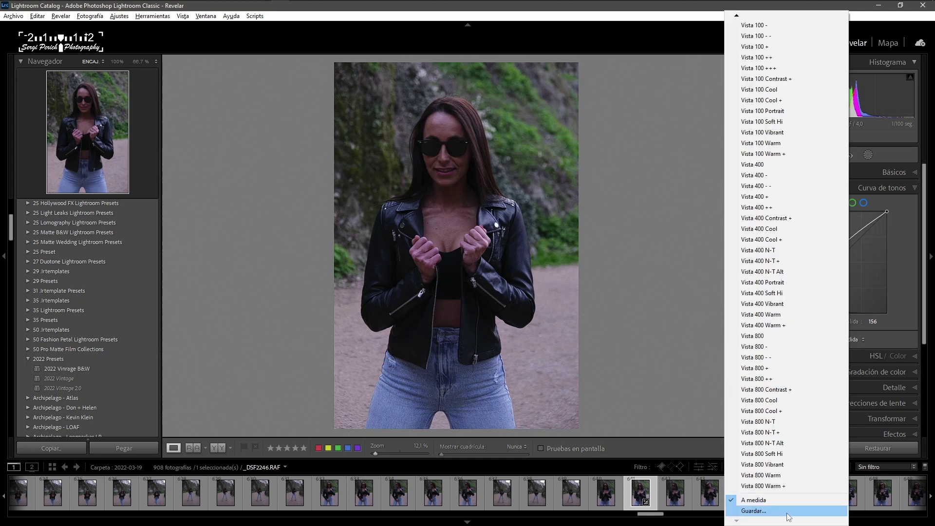
pyautogui.click(788, 513)
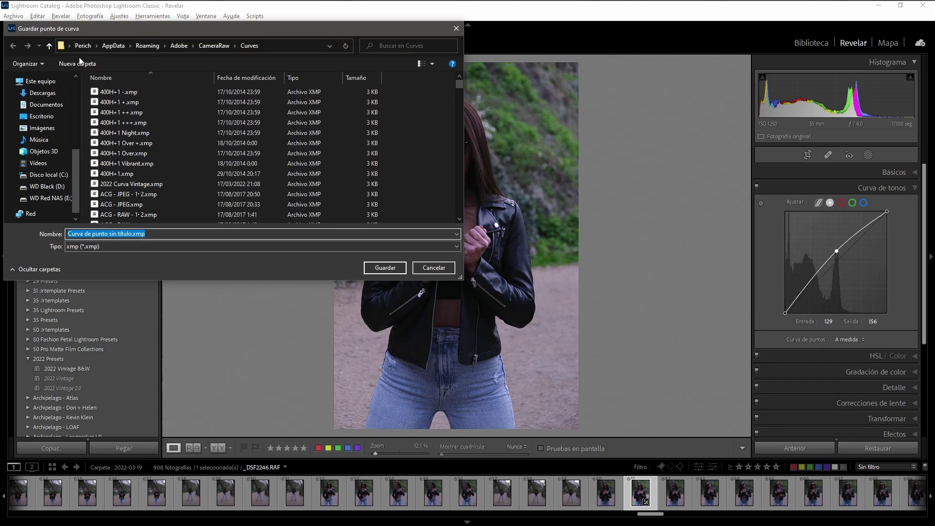
pyautogui.scroll(-5, 230, 144)
pyautogui.scroll(-5, 230, 144)
pyautogui.scroll(-5, 230, 144)
pyautogui.scroll(-5, 235, 168)
pyautogui.scroll(-5, 235, 169)
pyautogui.scroll(-5, 235, 169)
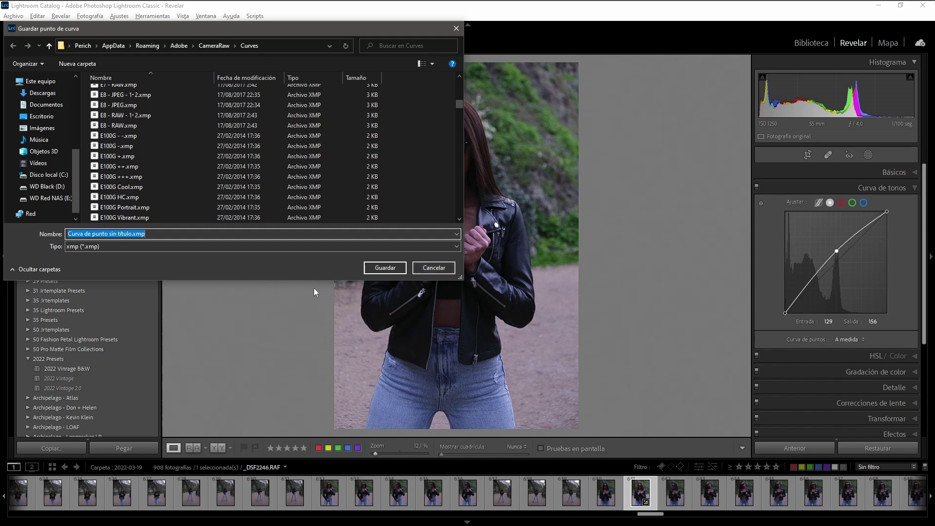
pyautogui.click(433, 268)
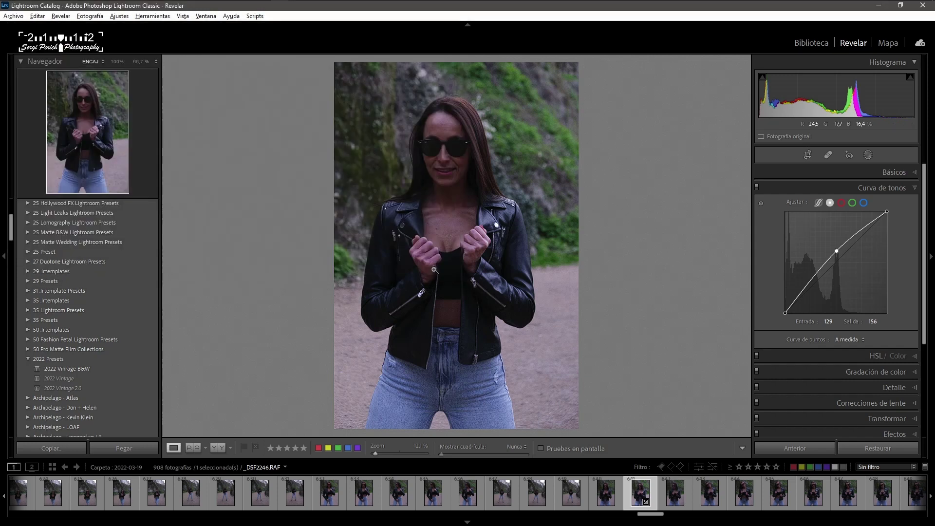
# Step: Return to the Biblioteca (Library) module and bring up the Import window
pyautogui.click(820, 47)
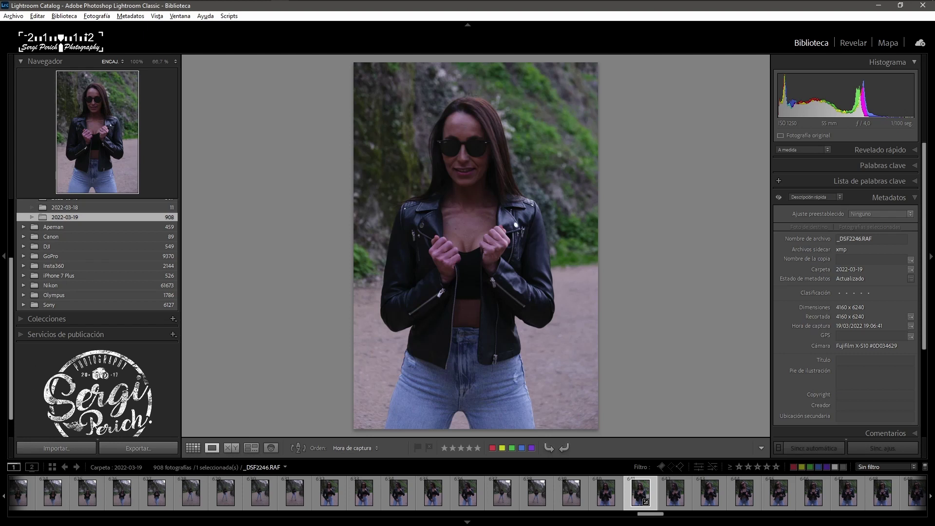
pyautogui.click(48, 451)
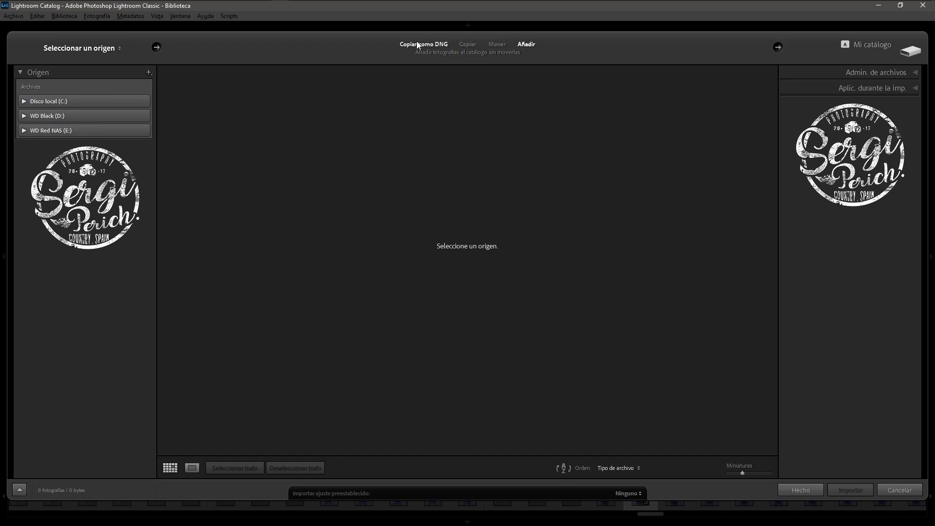
# Step: Expand WD Red NAS (E:) > Perich > Imágenes in the import source tree
pyautogui.click(23, 130)
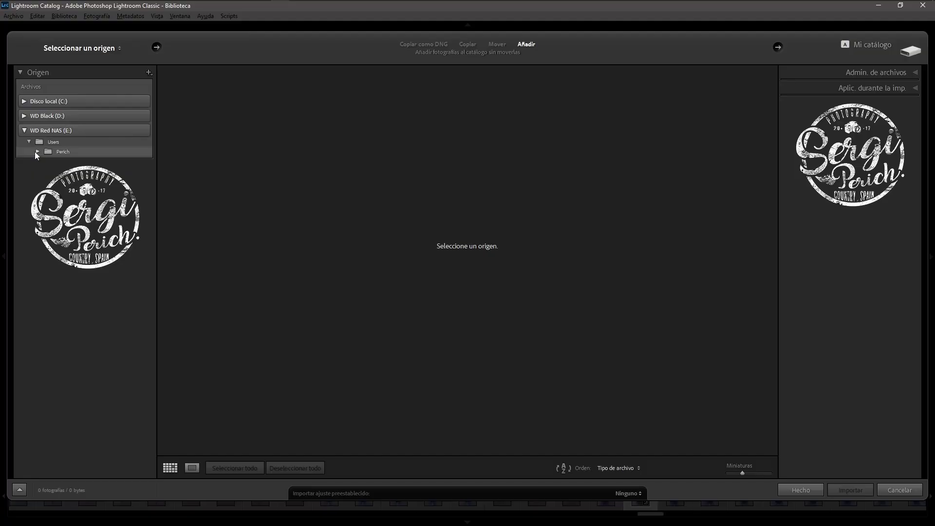
pyautogui.click(37, 151)
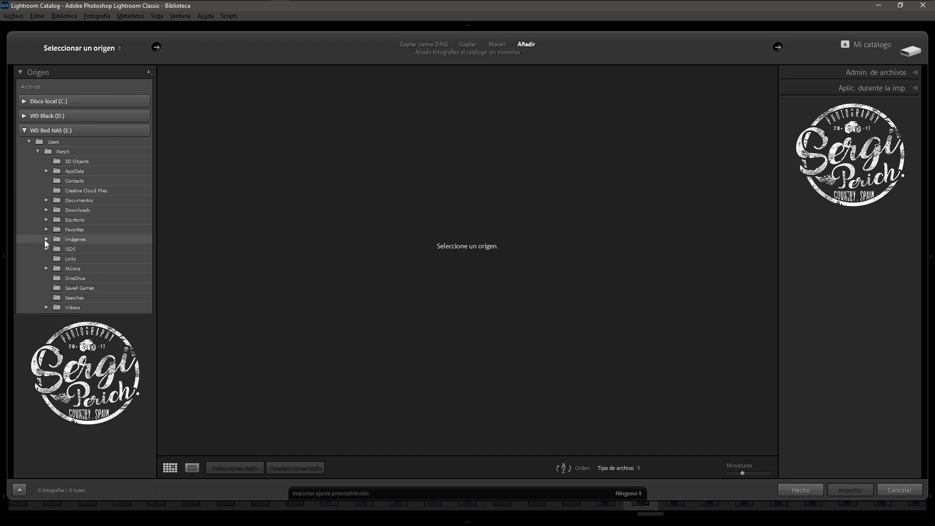
pyautogui.click(46, 238)
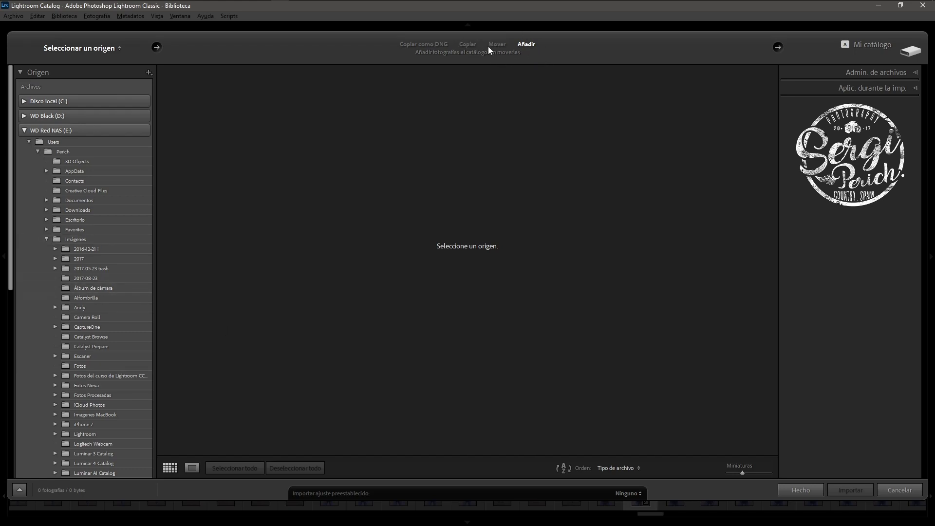
# Step: Expand the File Handling options and leave Build Previews set to Mínima
pyautogui.click(876, 74)
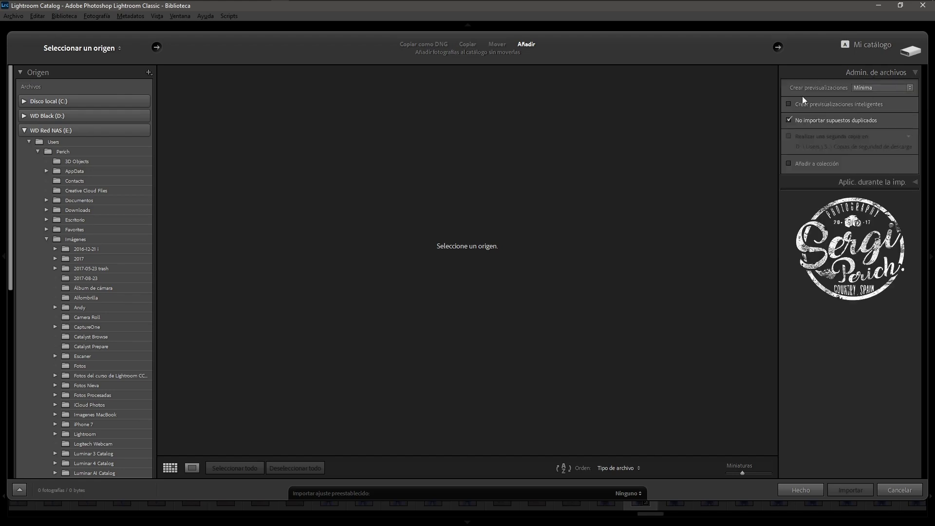
pyautogui.click(861, 89)
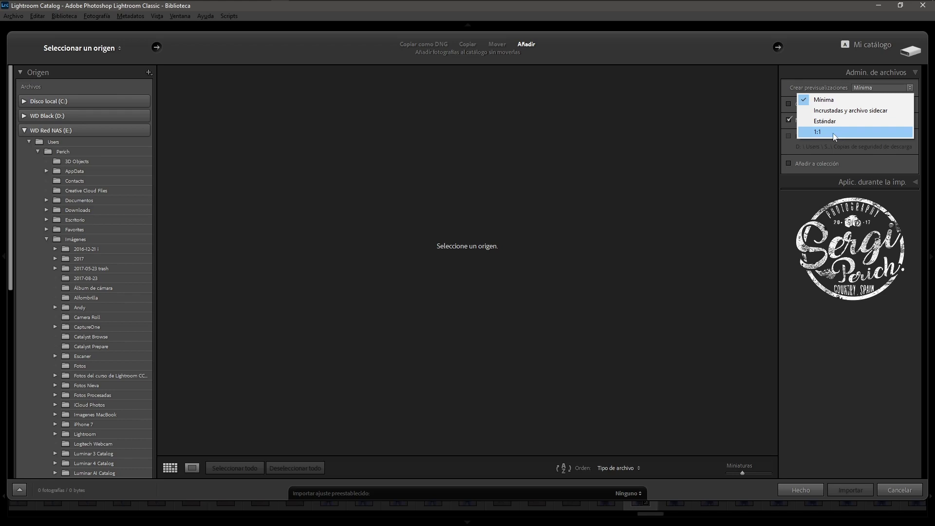
pyautogui.click(832, 369)
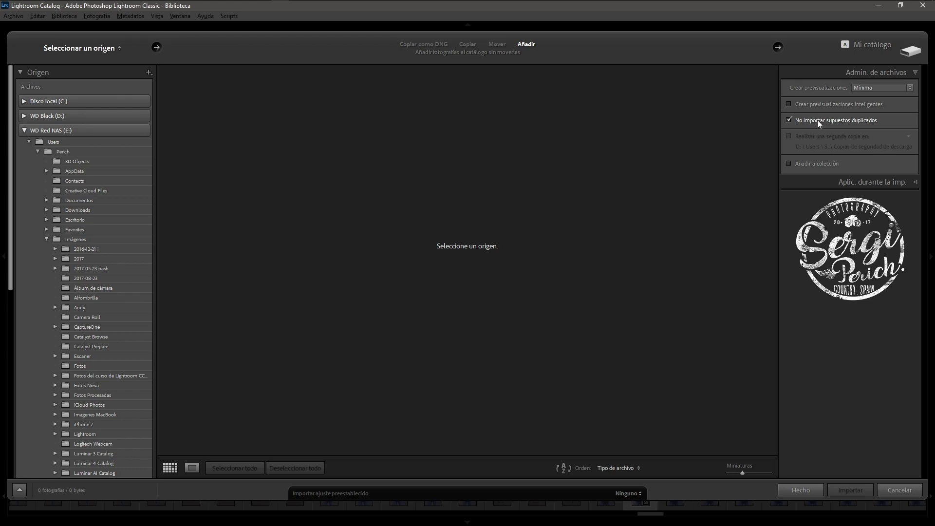
# Step: Leave Add to Collection off and the import develop and metadata presets at Ninguno
pyautogui.click(806, 162)
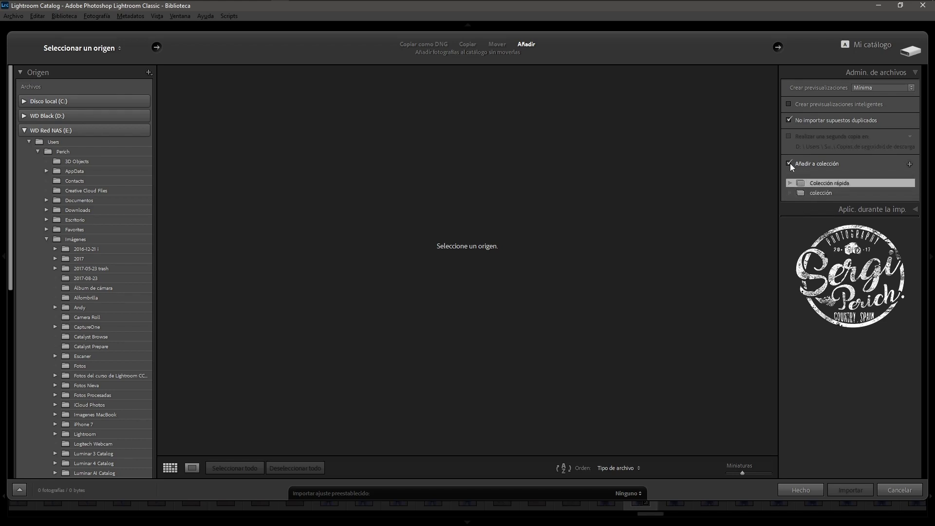
pyautogui.click(789, 163)
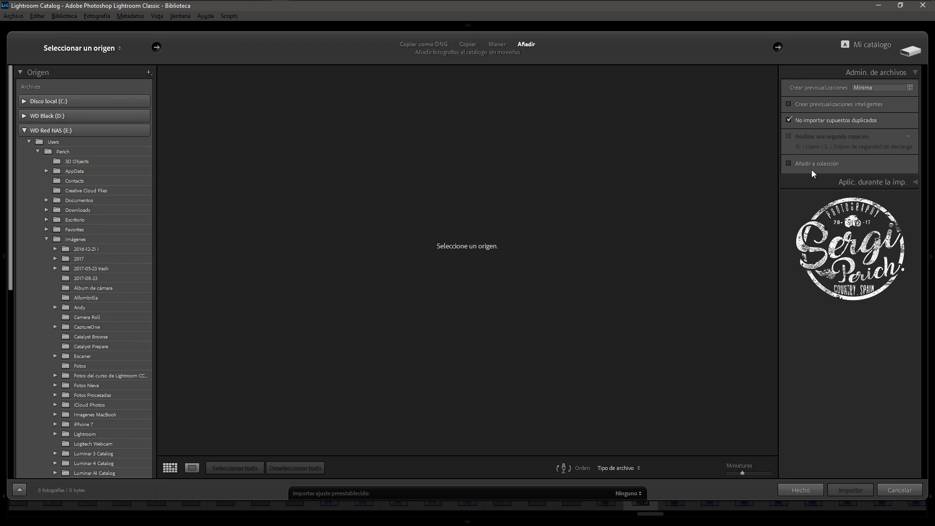
pyautogui.click(844, 183)
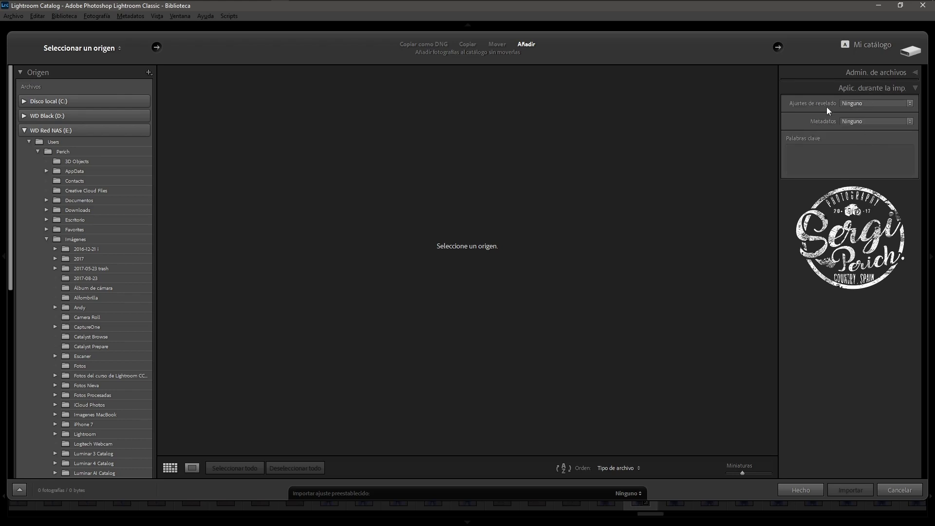
pyautogui.click(868, 103)
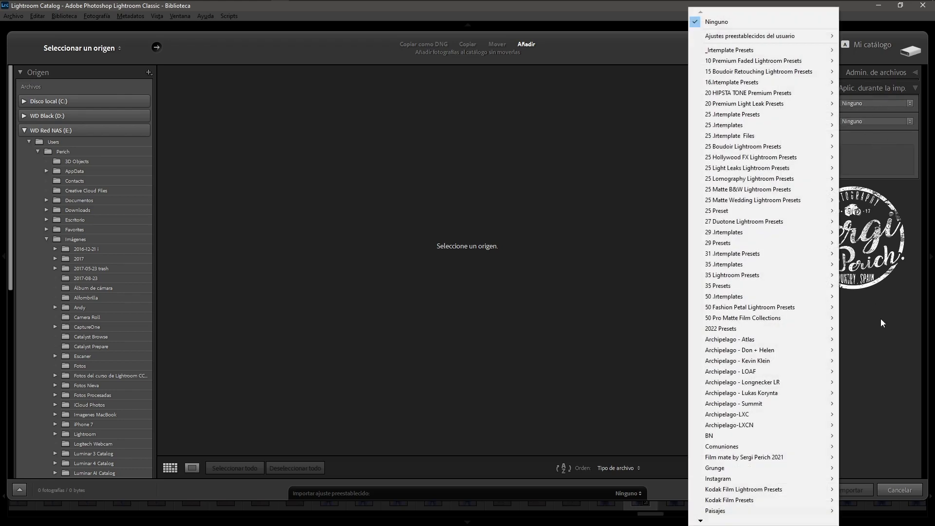
pyautogui.click(880, 318)
pyautogui.click(882, 121)
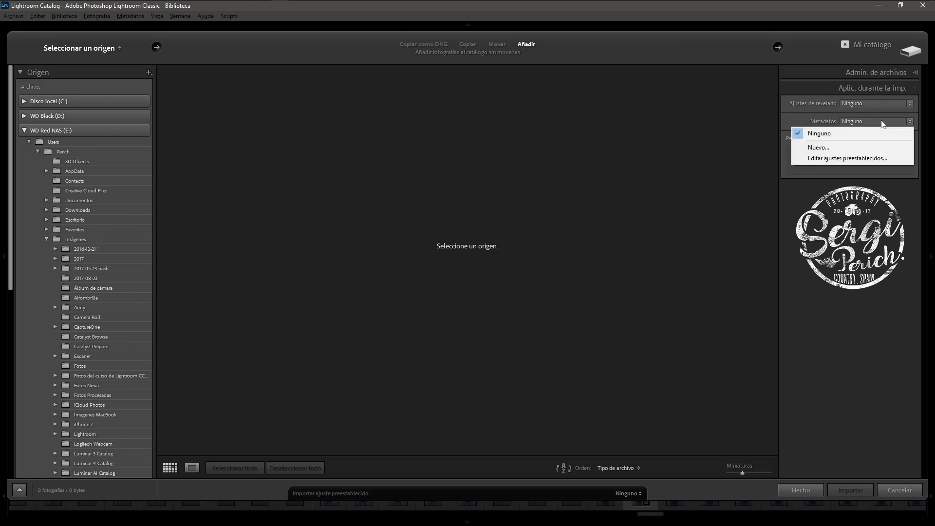
pyautogui.click(849, 133)
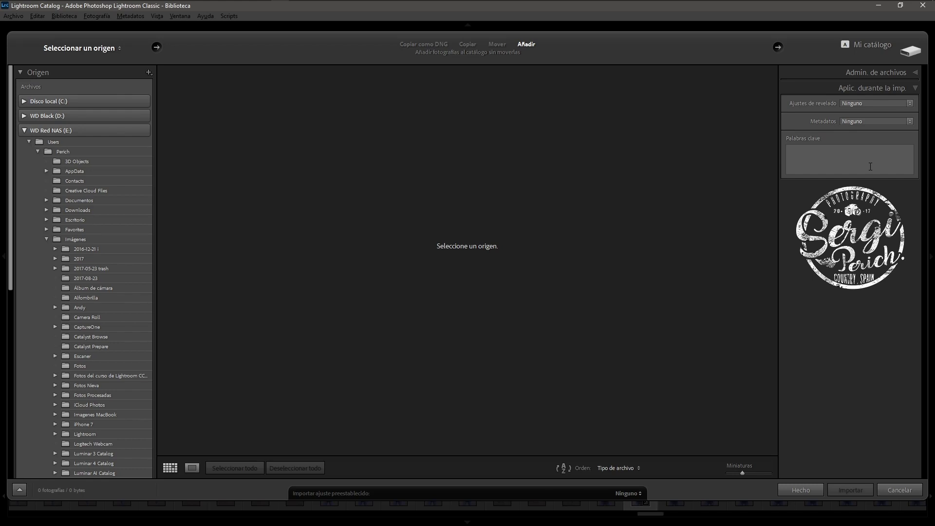
pyautogui.click(868, 91)
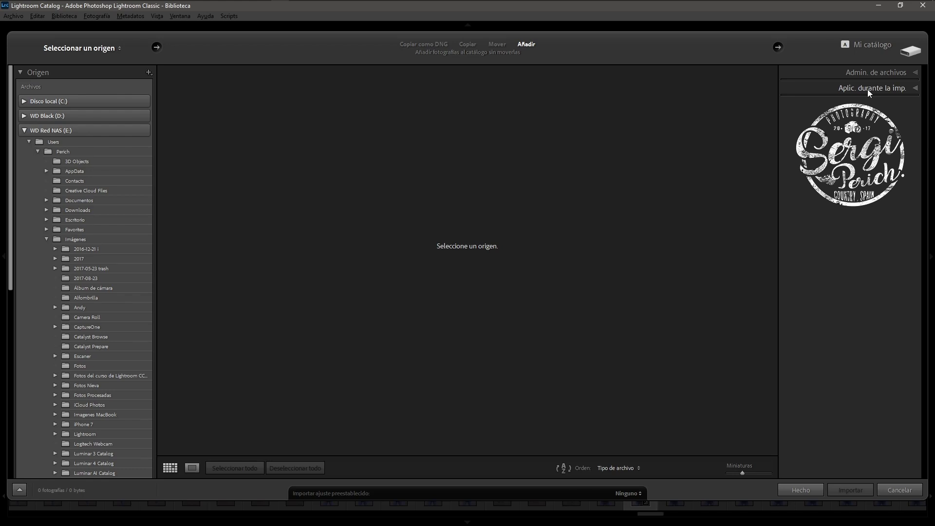
# Step: Close the Import window and right-click the portrait to show its export preset submenu
pyautogui.click(910, 490)
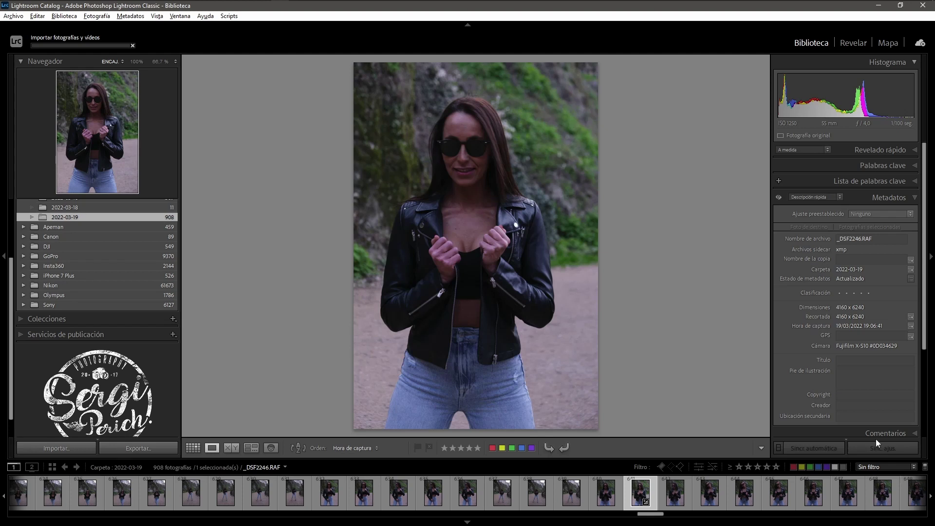
pyautogui.rightClick(442, 157)
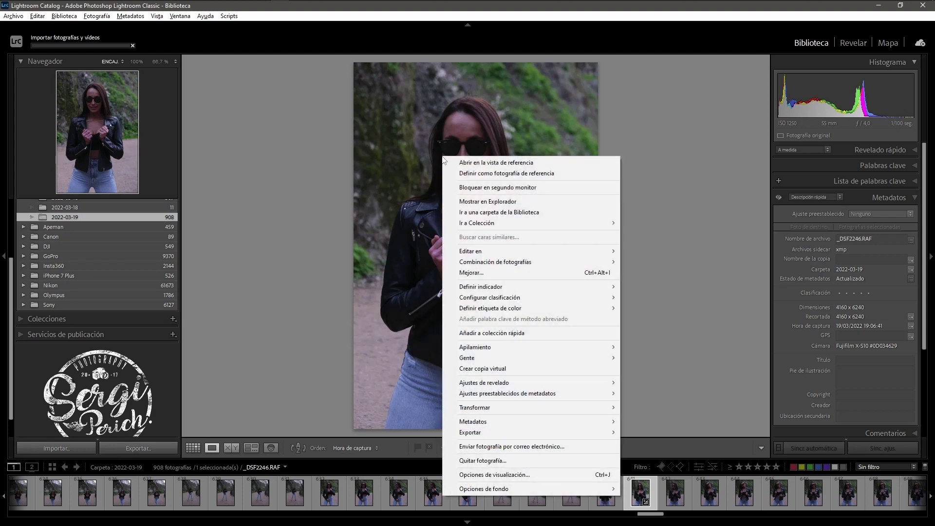
pyautogui.moveTo(530, 433)
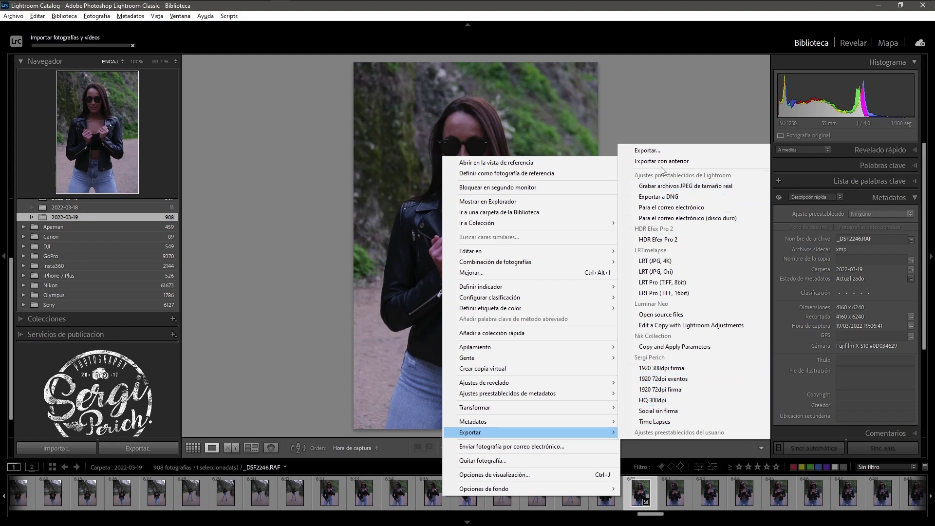
# Step: Open the Export dialog, re-expand the Sergi Perich preset folder, and list the Export To destinations
pyautogui.click(653, 154)
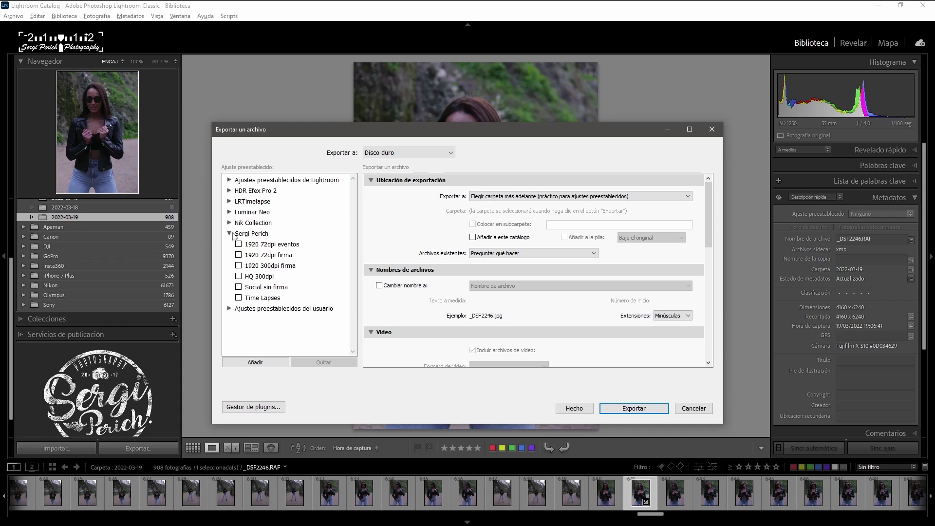
pyautogui.click(229, 234)
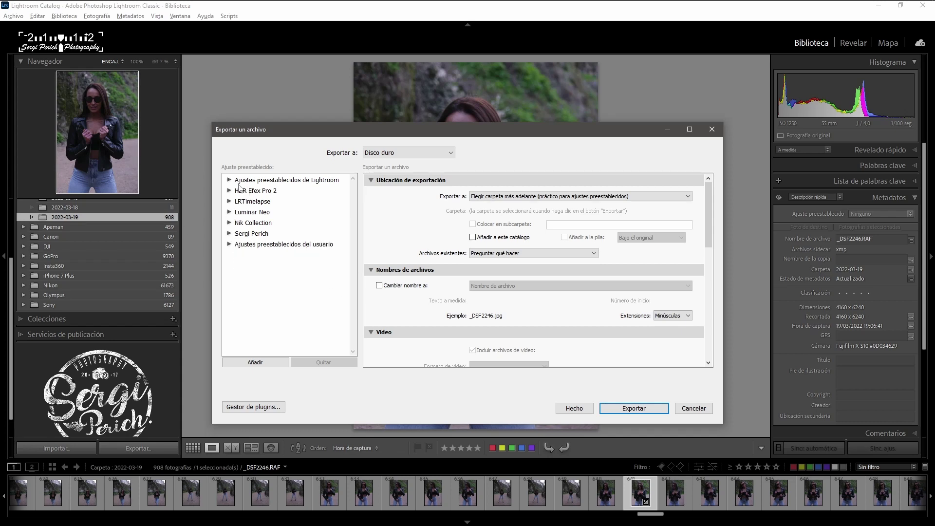
pyautogui.click(229, 234)
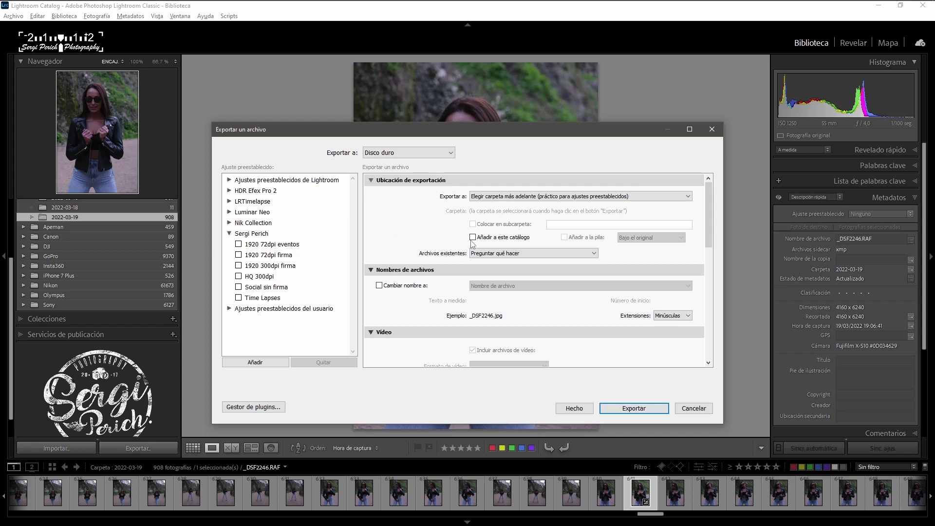
pyautogui.click(411, 151)
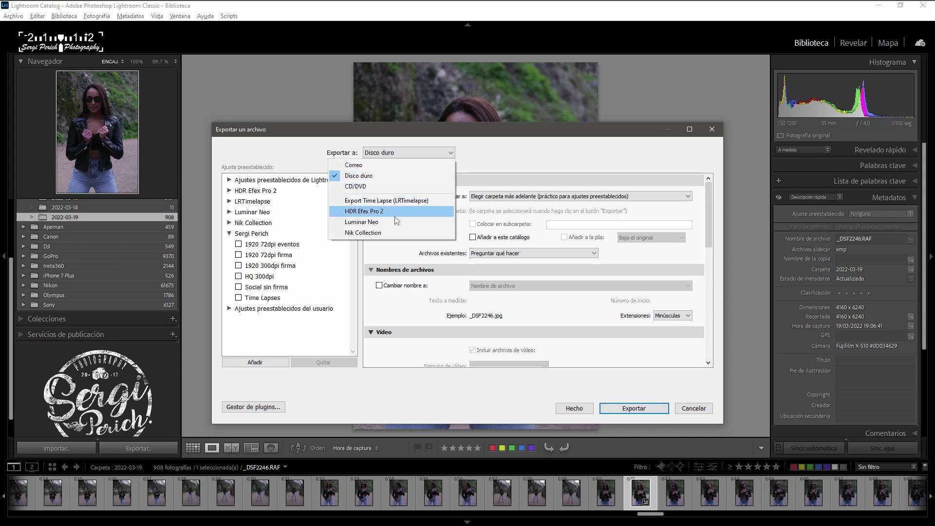
# Step: Keep Disco duro as the export destination and existing files on Preguntar qué hacer
pyautogui.press('Up')
pyautogui.press('Up')
pyautogui.press('Up')
pyautogui.press('Up')
pyautogui.press('Up')
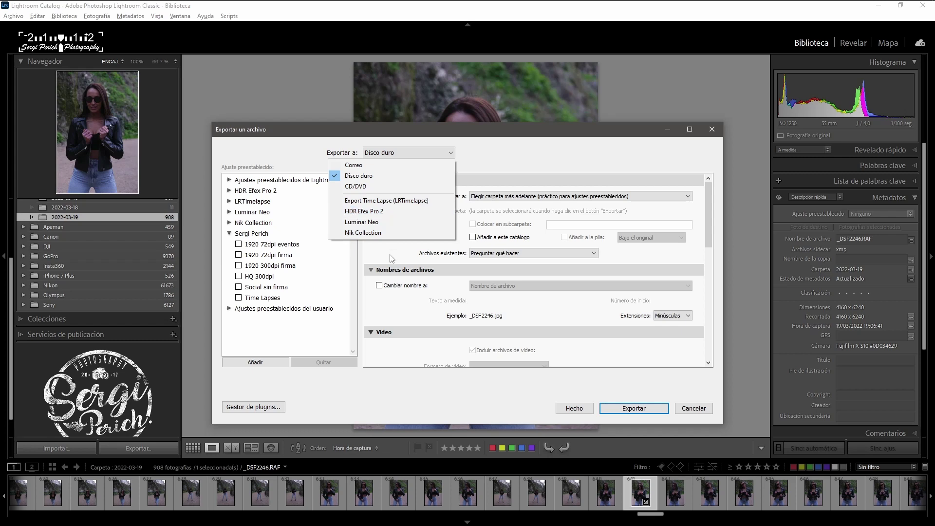
pyautogui.press('Return')
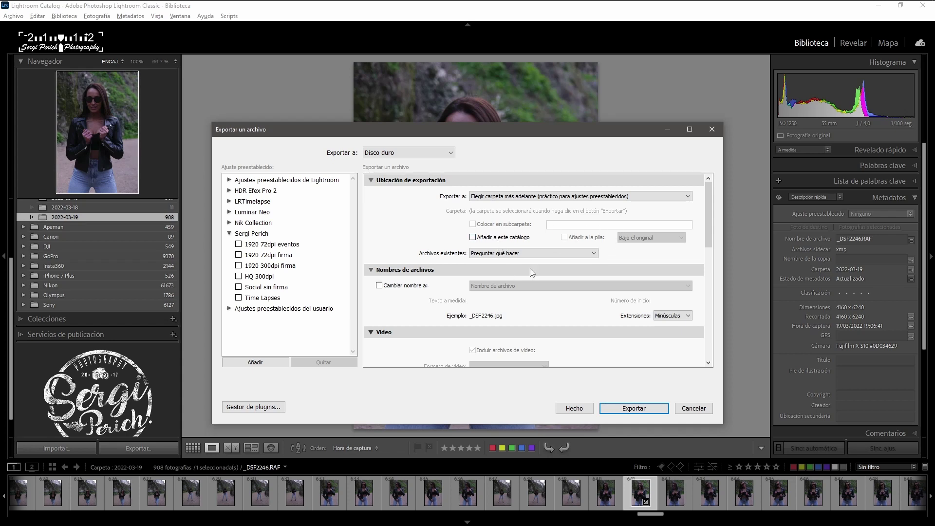
pyautogui.click(475, 254)
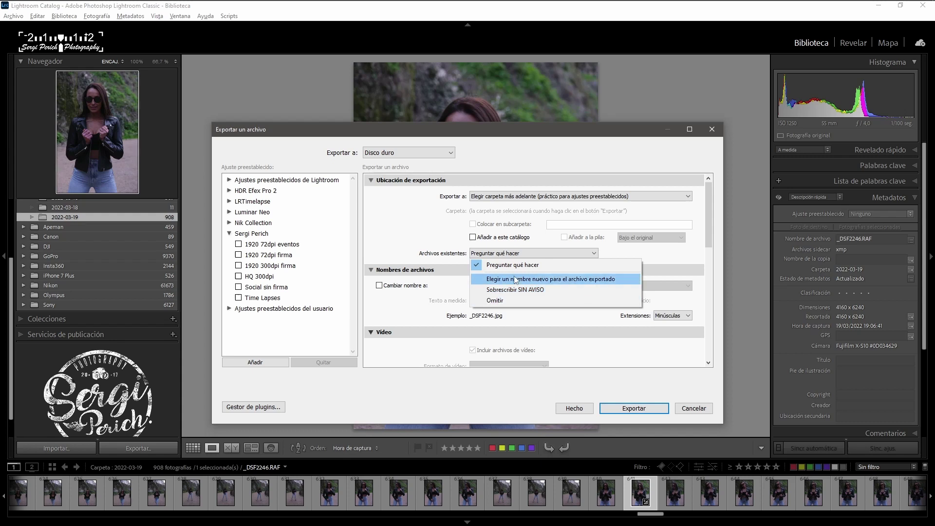
pyautogui.click(439, 239)
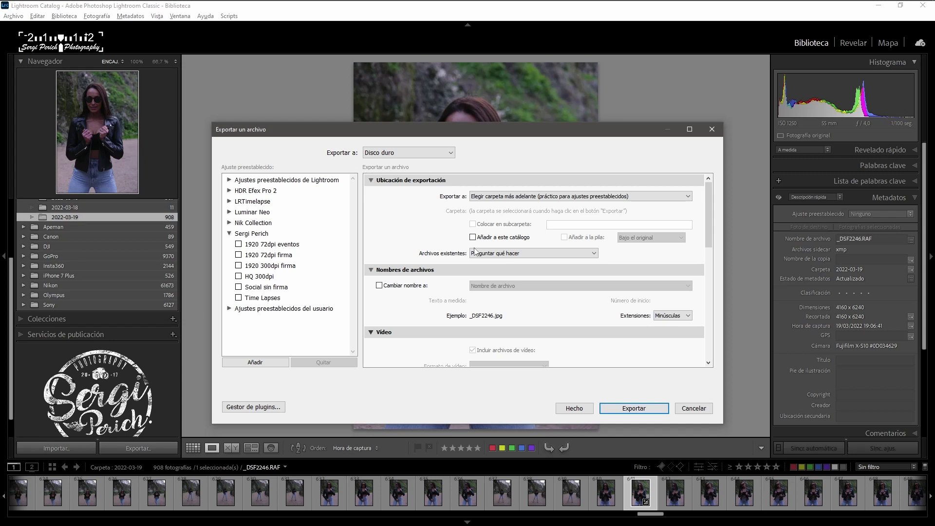
# Step: Leave renaming off, keep extensions in Minúsculas, and scroll to the JPEG file settings
pyautogui.click(403, 287)
pyautogui.click(403, 287)
pyautogui.click(682, 316)
pyautogui.click(560, 314)
pyautogui.scroll(-10, 544, 310)
pyautogui.scroll(8, 517, 273)
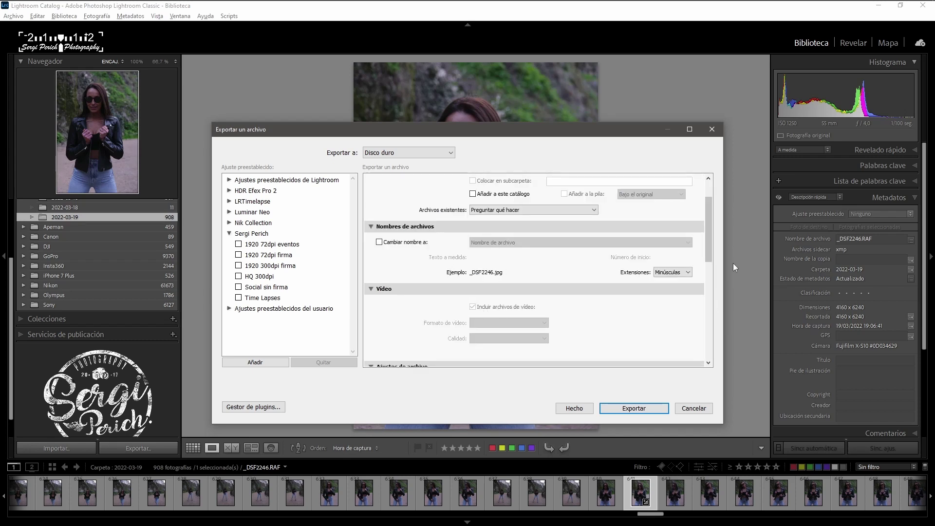
pyautogui.moveTo(712, 239); pyautogui.dragTo(717, 259)
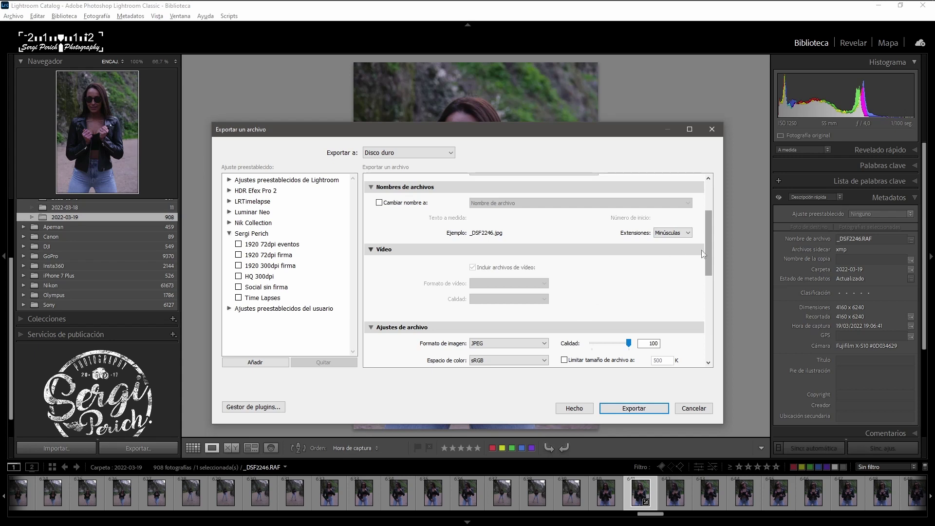
# Step: Review JPEG quality 100 and try a 500 K file-size limit, leaving the limit off
pyautogui.moveTo(712, 253); pyautogui.dragTo(712, 267)
pyautogui.scroll(-1, 712, 267)
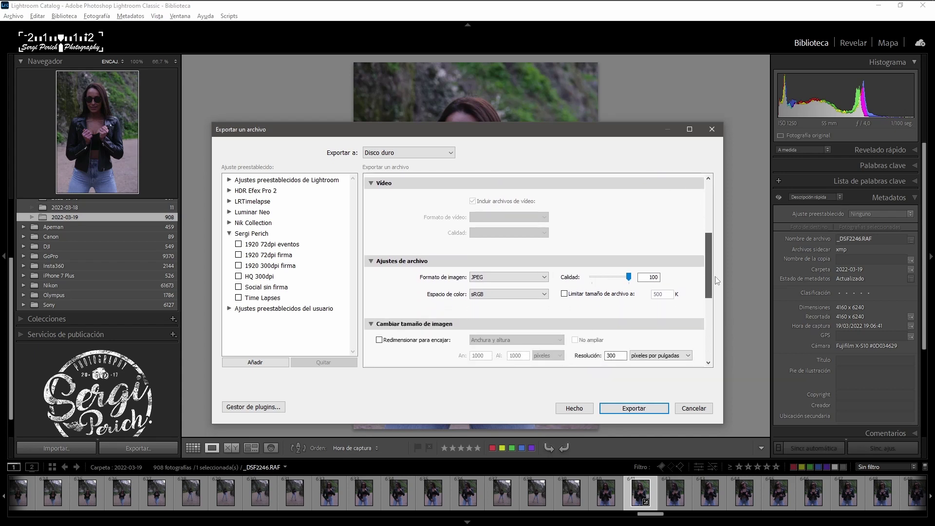
pyautogui.scroll(-1, 712, 263)
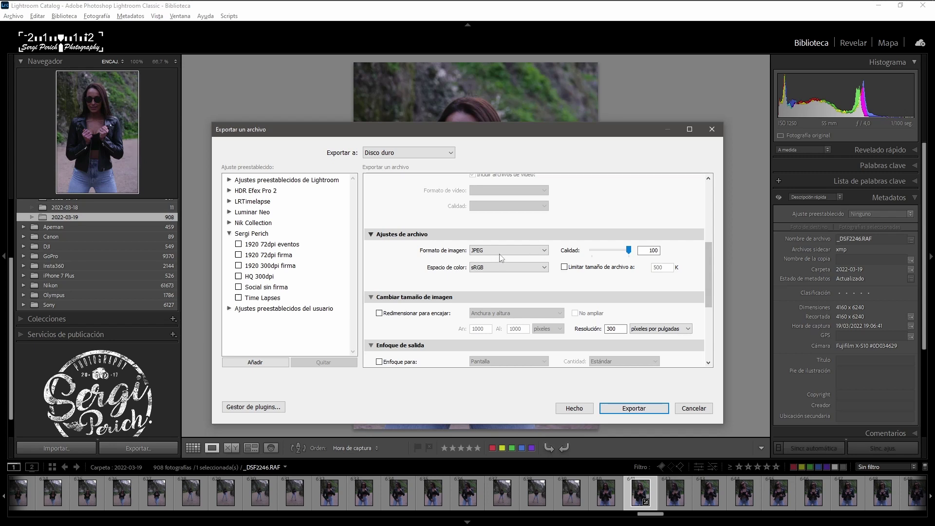
pyautogui.click(653, 251)
pyautogui.moveTo(564, 267)
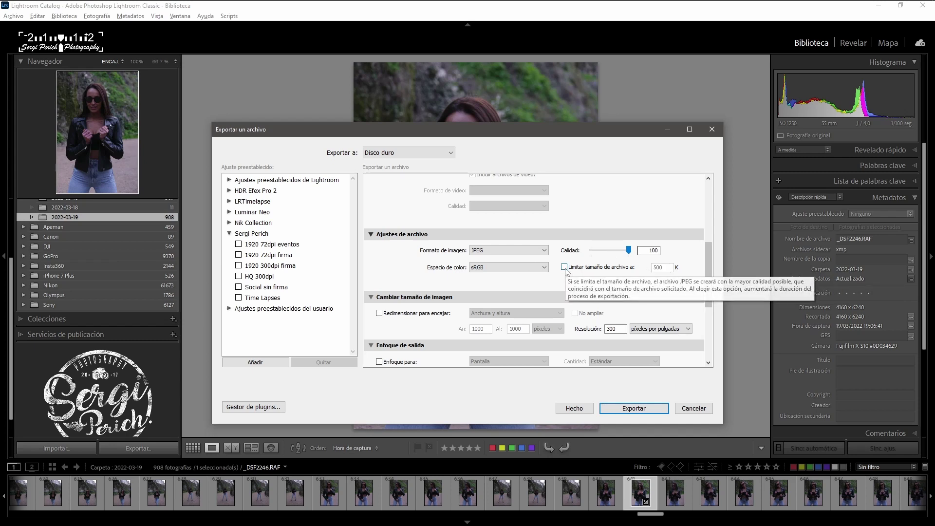
pyautogui.click(564, 267)
pyautogui.click(657, 268)
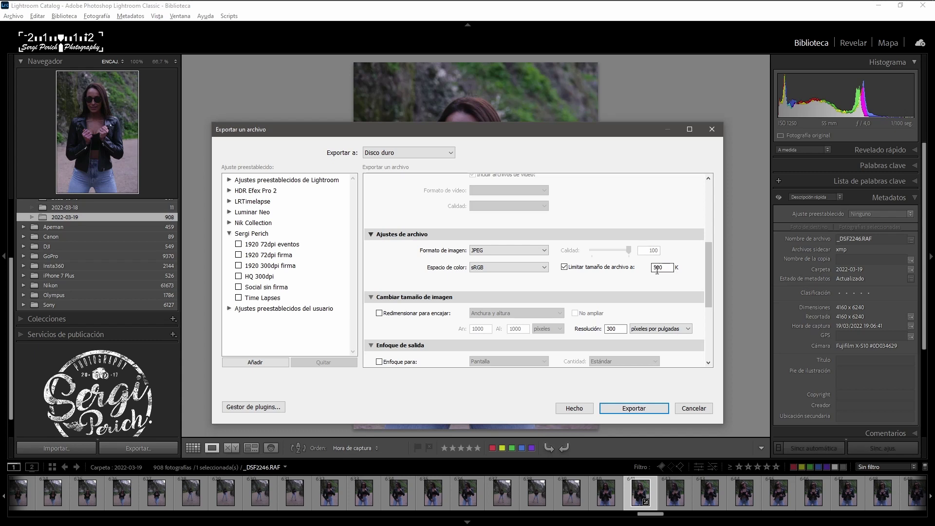
pyautogui.click(565, 268)
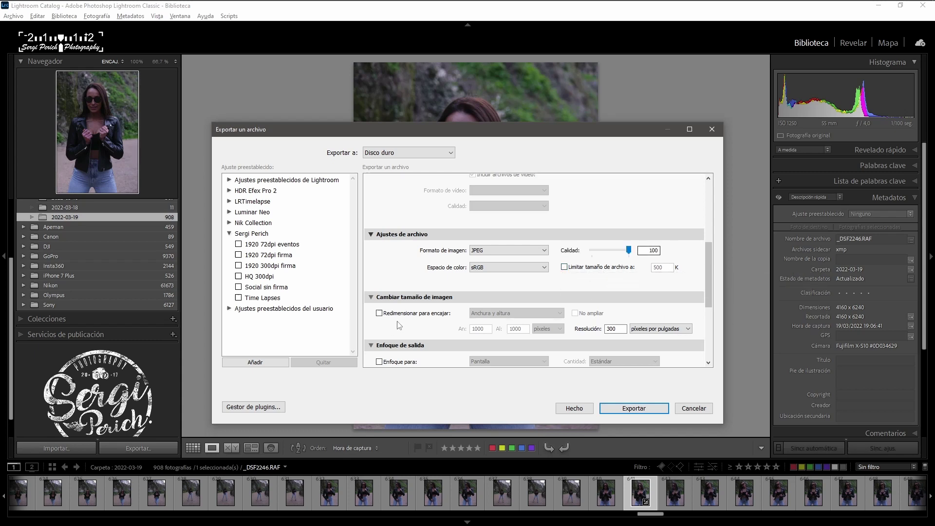
# Step: Set the resize mode to Long Edge, then switch Resize to Fit back off
pyautogui.click(413, 317)
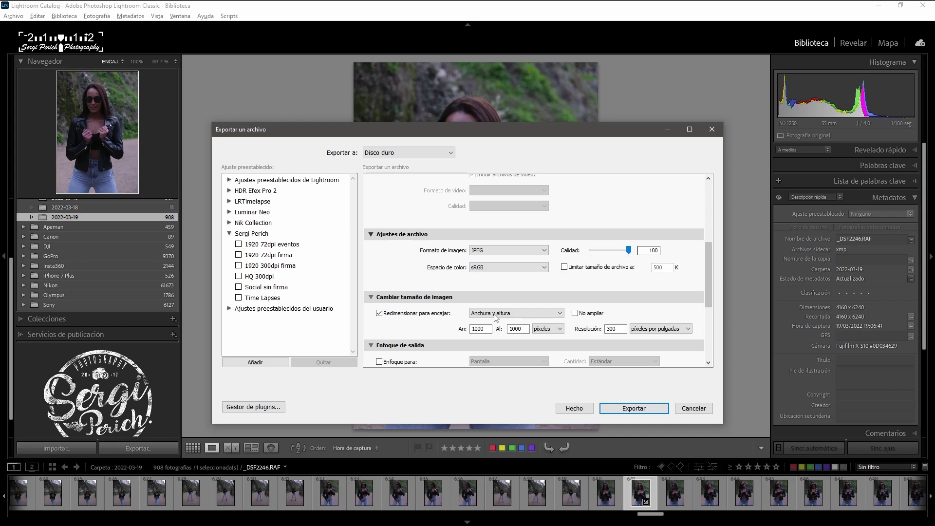
pyautogui.click(541, 317)
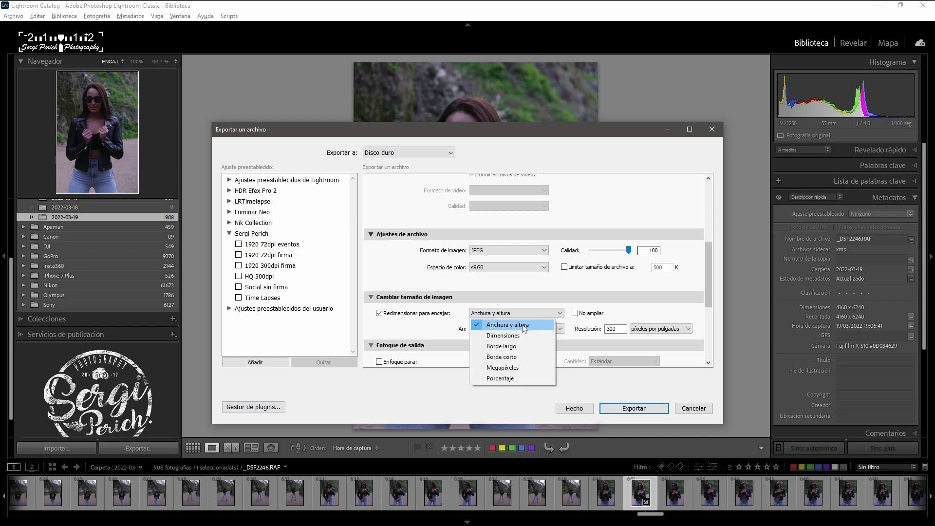
pyautogui.click(517, 347)
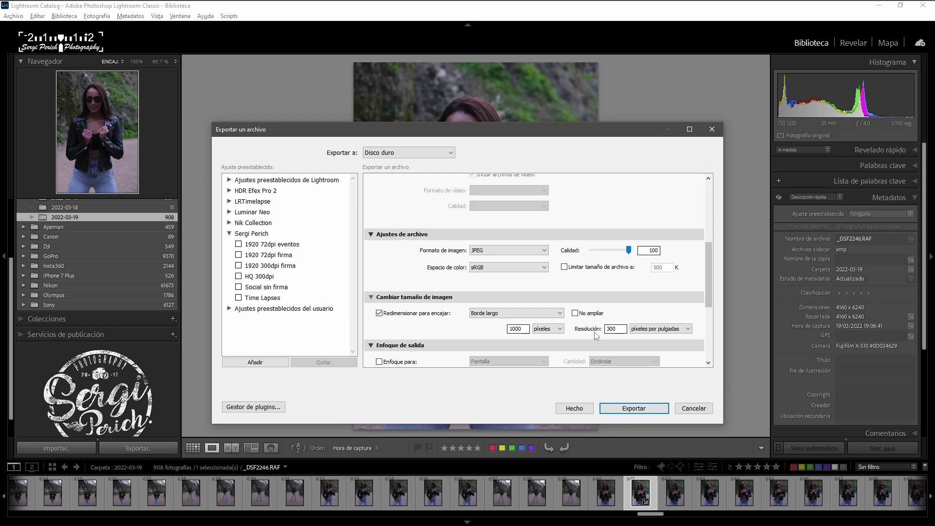
pyautogui.click(418, 316)
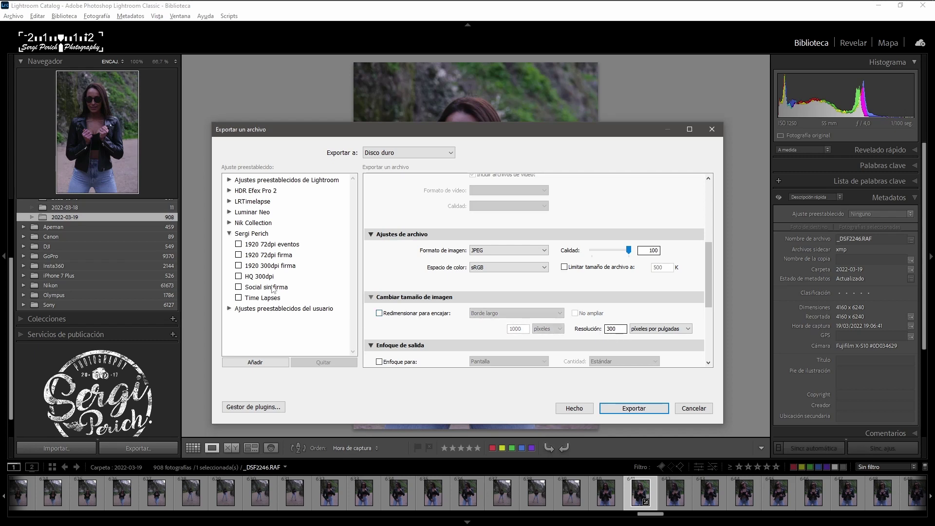
pyautogui.scroll(-3, 435, 309)
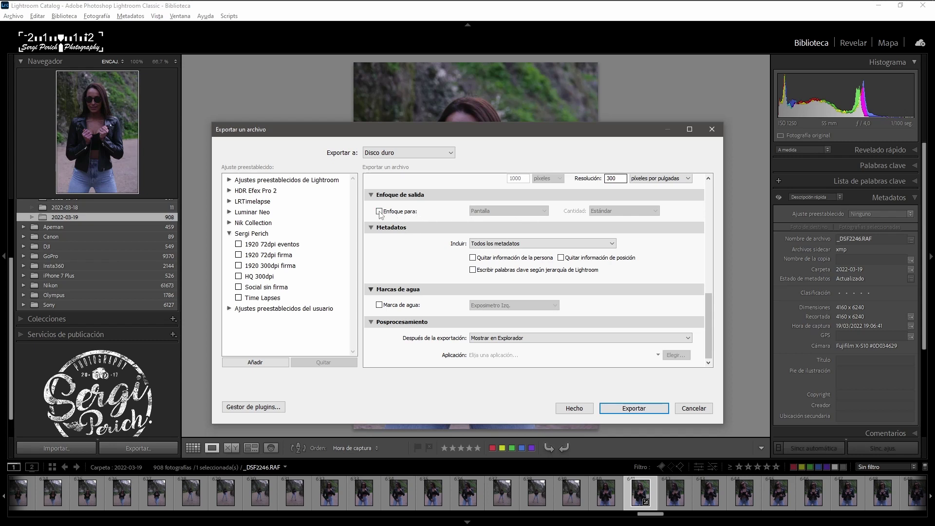
# Step: Review the output sharpening target and amount options, leaving sharpening off
pyautogui.click(395, 214)
pyautogui.click(493, 211)
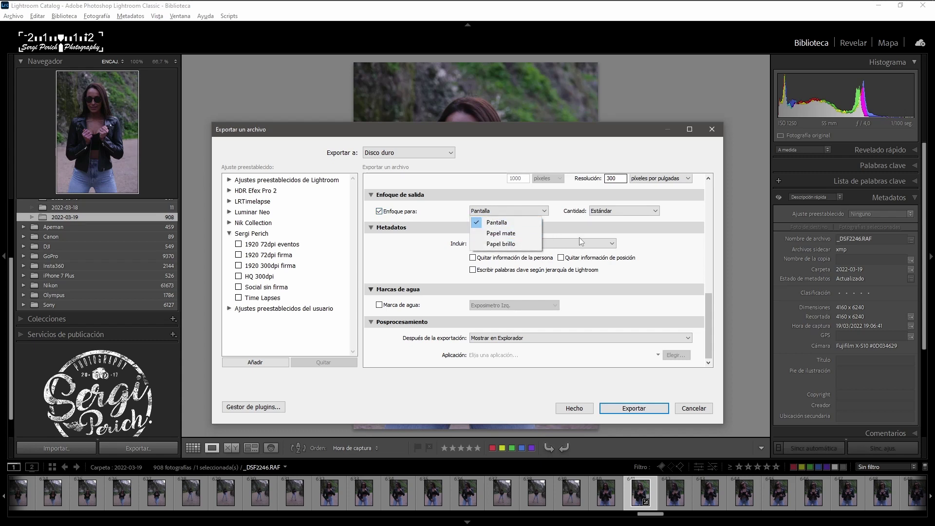
pyautogui.click(590, 215)
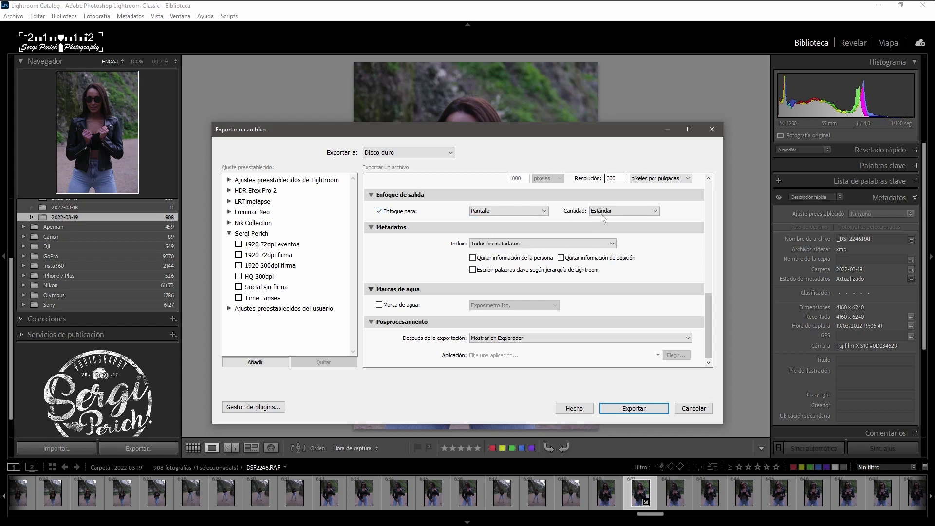
pyautogui.click(440, 215)
pyautogui.click(401, 212)
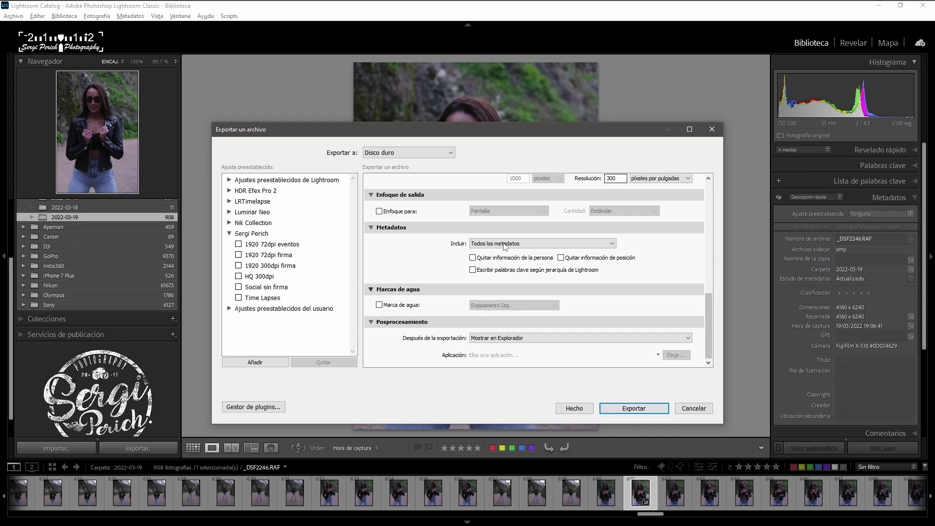
# Step: Keep all metadata included and turn on the Exposimetro Izq. watermark
pyautogui.click(504, 245)
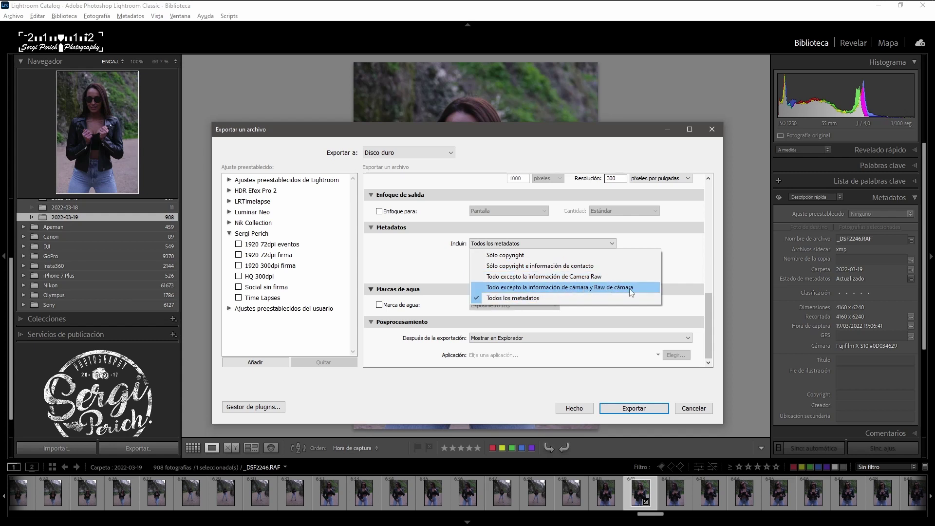
pyautogui.click(430, 262)
pyautogui.click(403, 305)
pyautogui.click(500, 308)
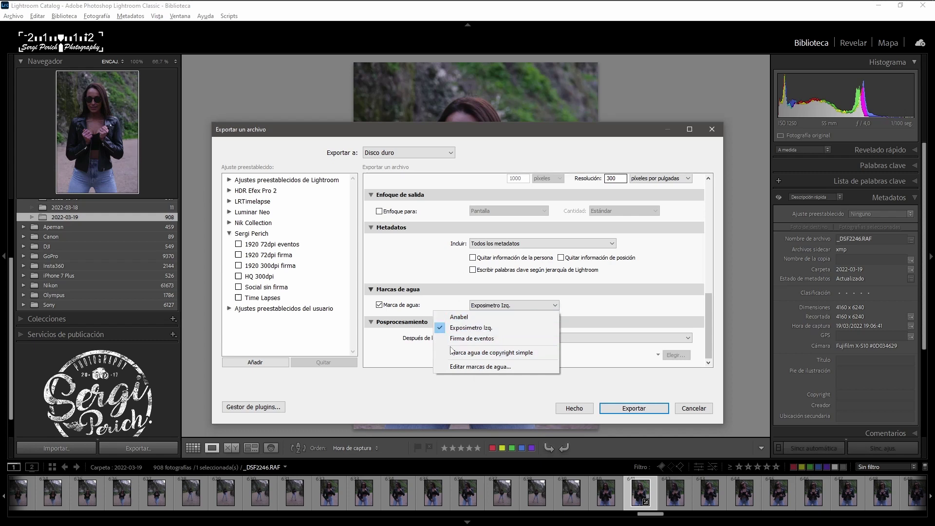
pyautogui.click(463, 260)
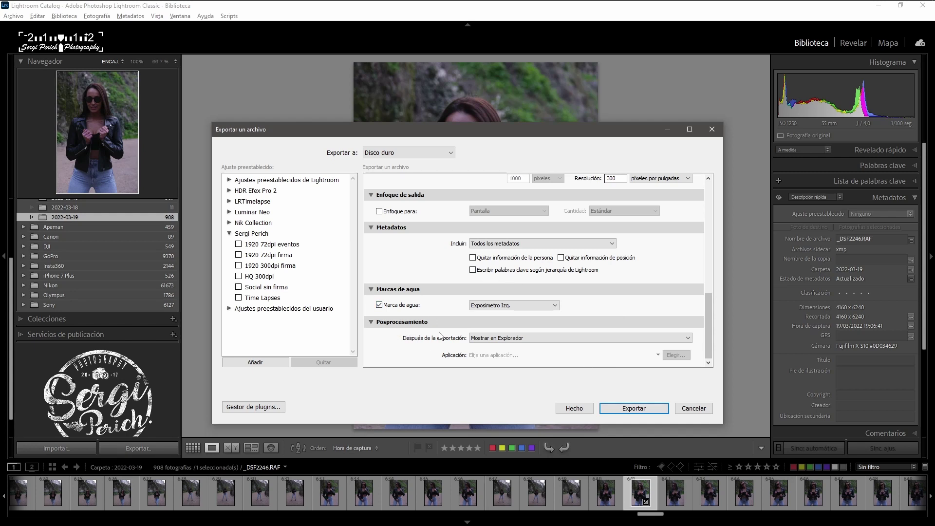
# Step: Try the after-export actions, settling on Show in Explorer
pyautogui.click(501, 340)
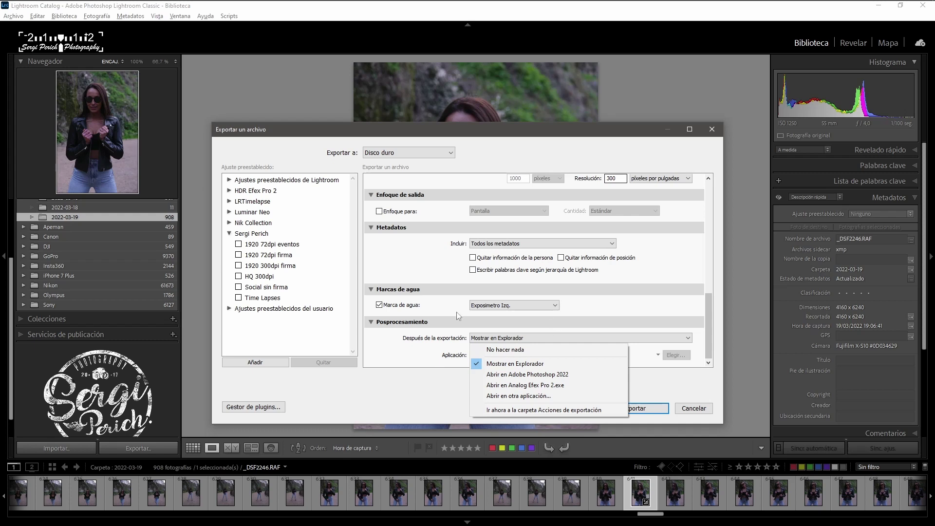
pyautogui.click(416, 354)
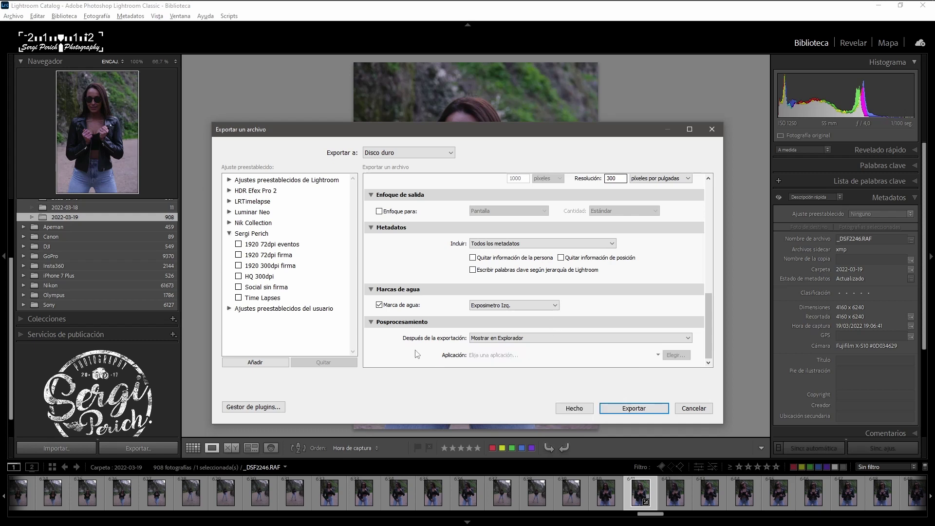
pyautogui.click(505, 338)
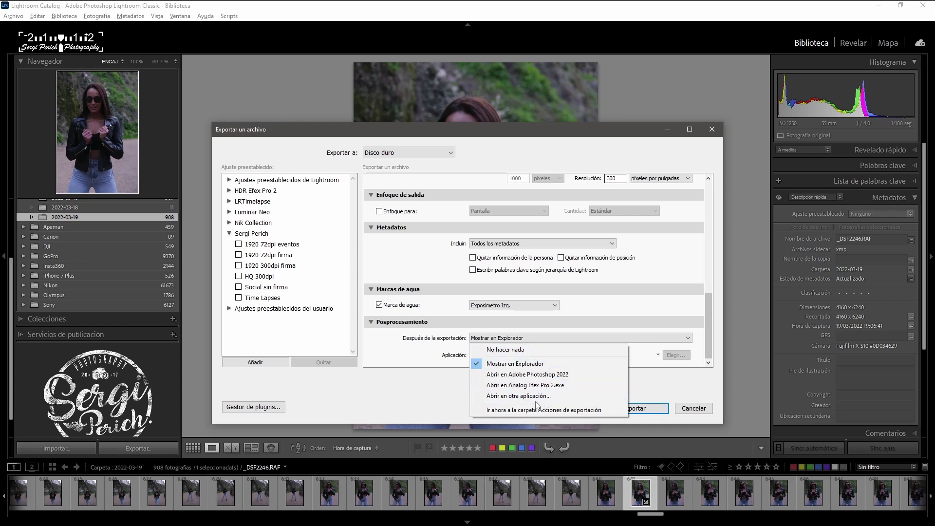
pyautogui.click(555, 397)
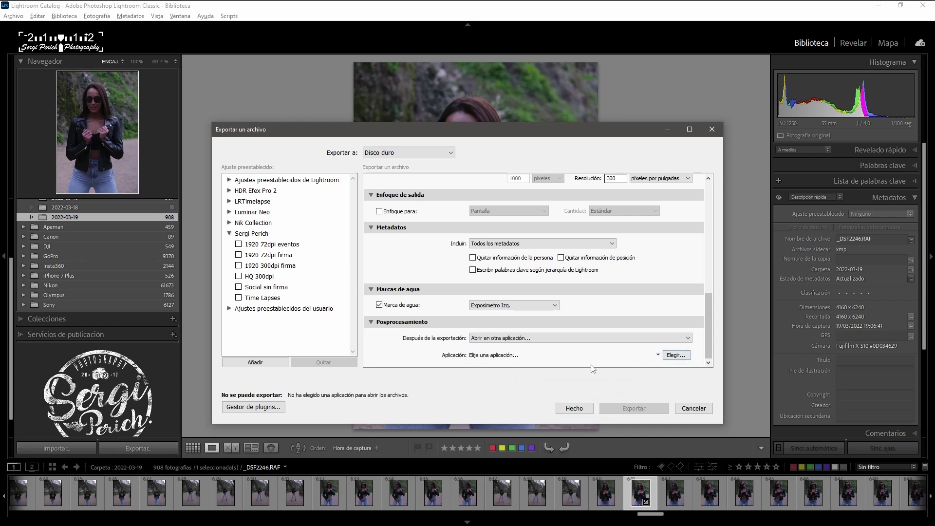
pyautogui.click(517, 338)
pyautogui.click(487, 349)
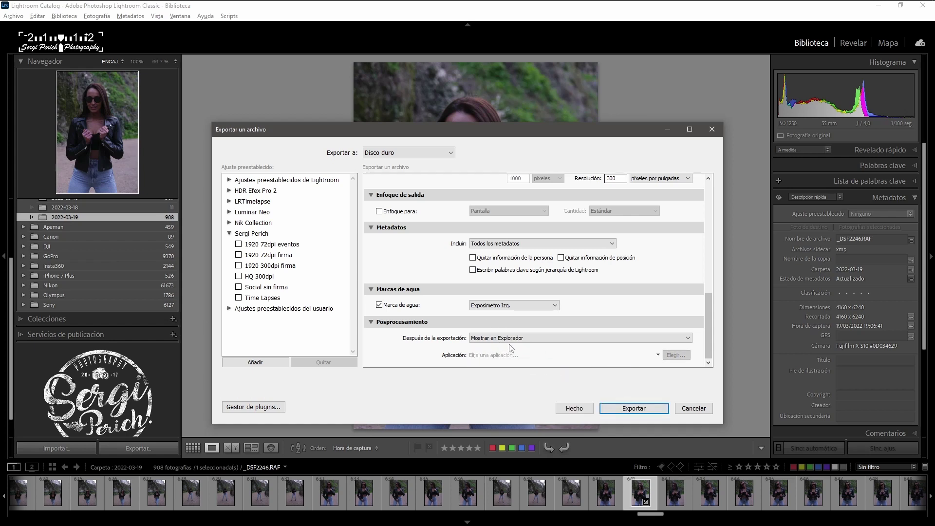
pyautogui.scroll(10, 440, 291)
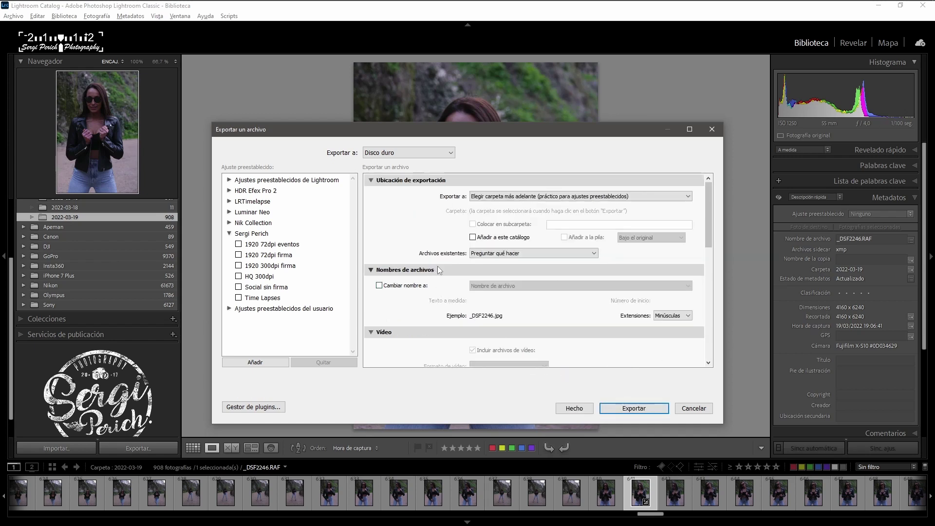
# Step: Start a new preset in the user presets folder, cancel it, then cancel the Export dialog
pyautogui.scroll(-10, 437, 266)
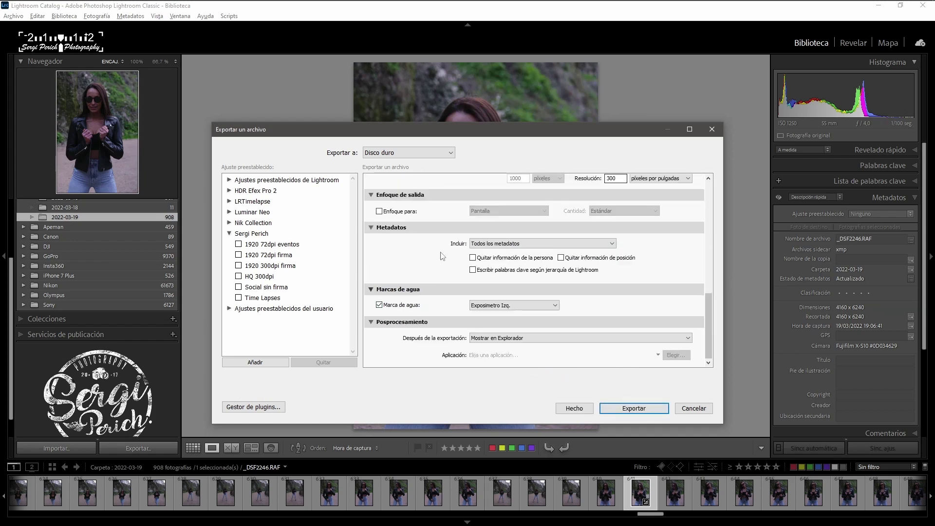
pyautogui.click(269, 360)
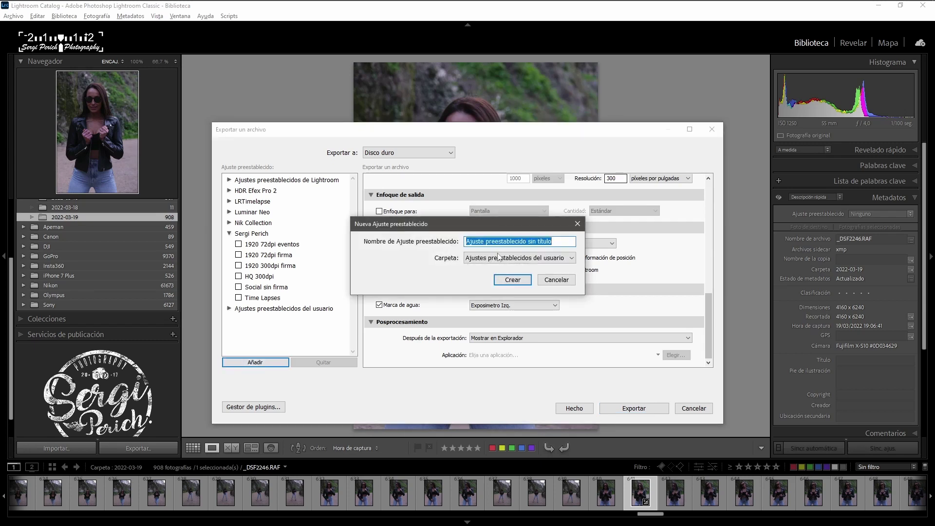
pyautogui.click(507, 263)
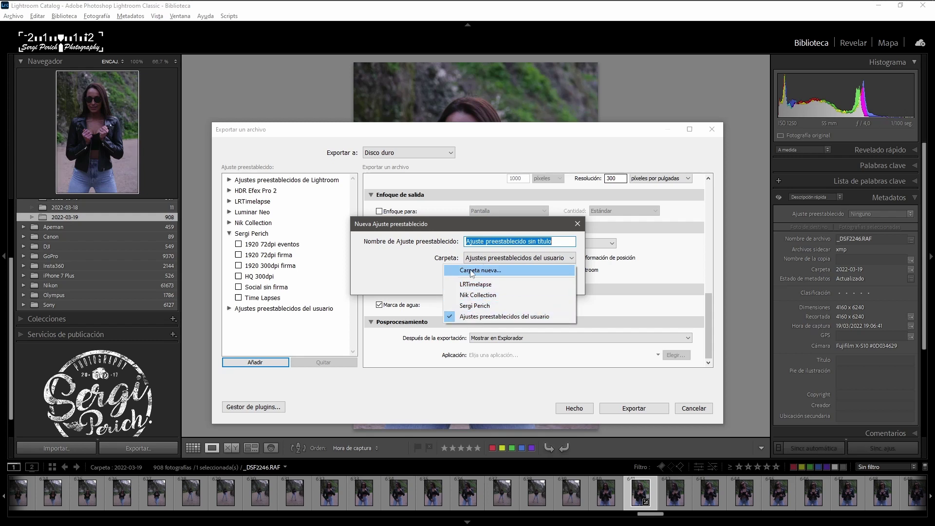
pyautogui.click(371, 268)
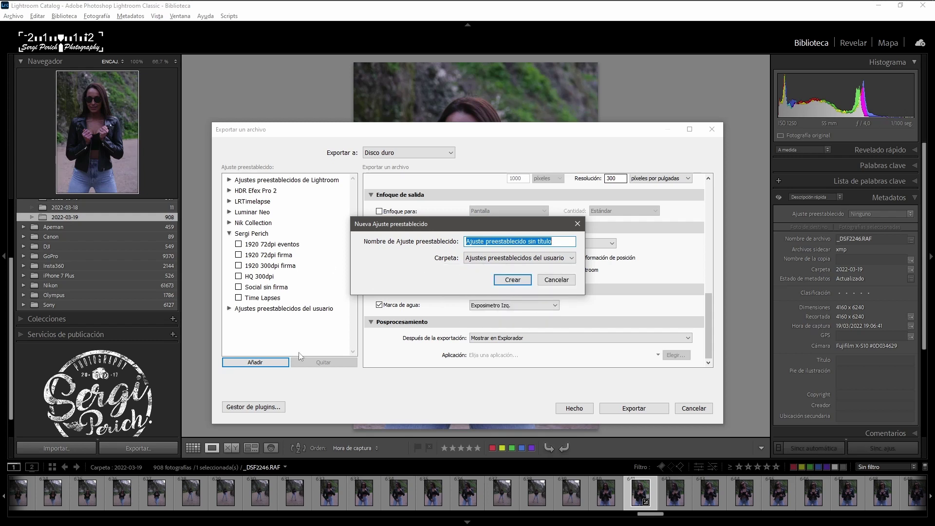
pyautogui.click(557, 280)
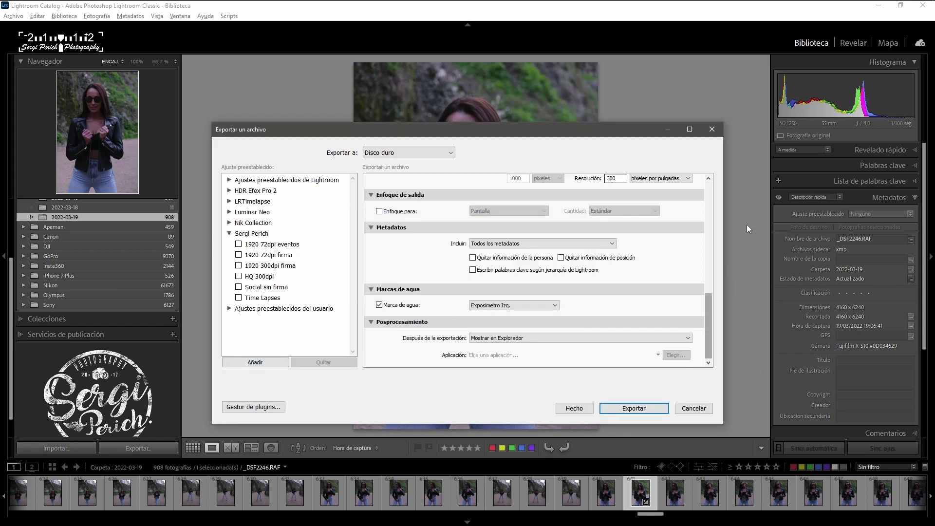
pyautogui.click(693, 408)
pyautogui.rightClick(516, 281)
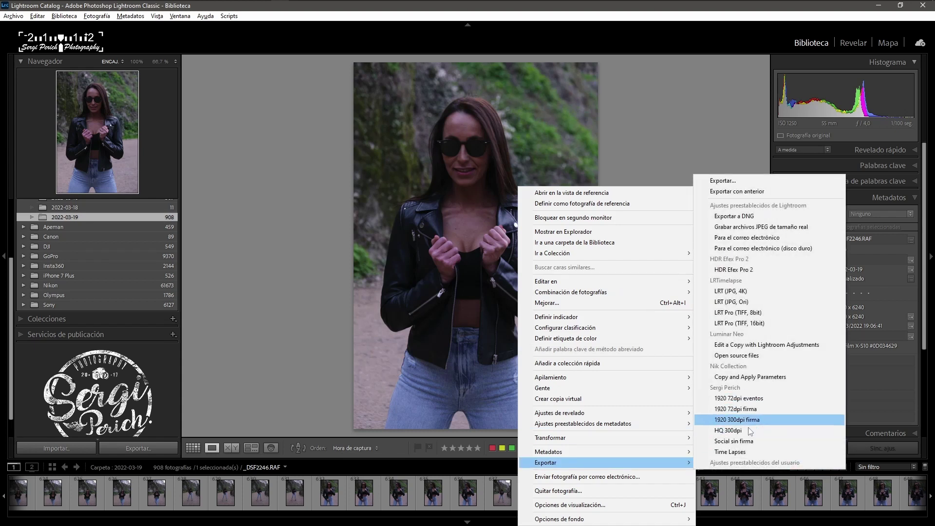
pyautogui.moveTo(606, 462)
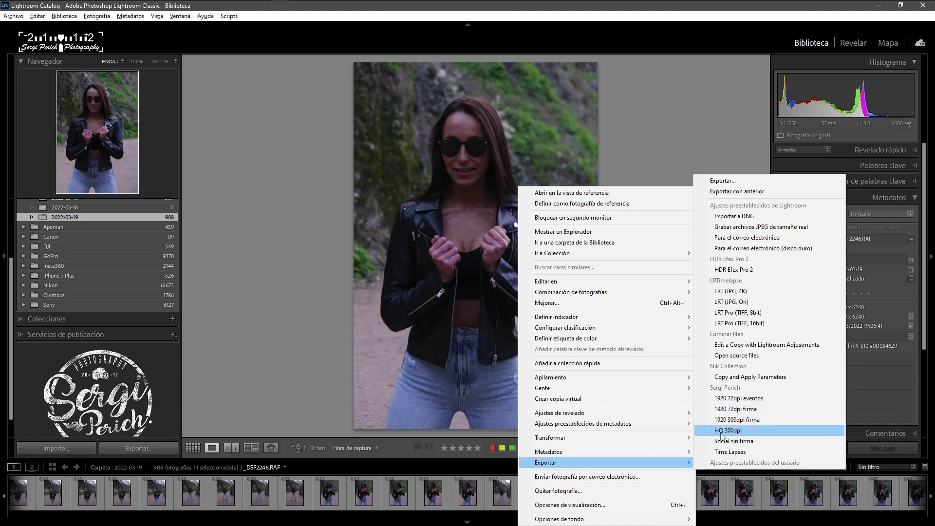
pyautogui.click(722, 431)
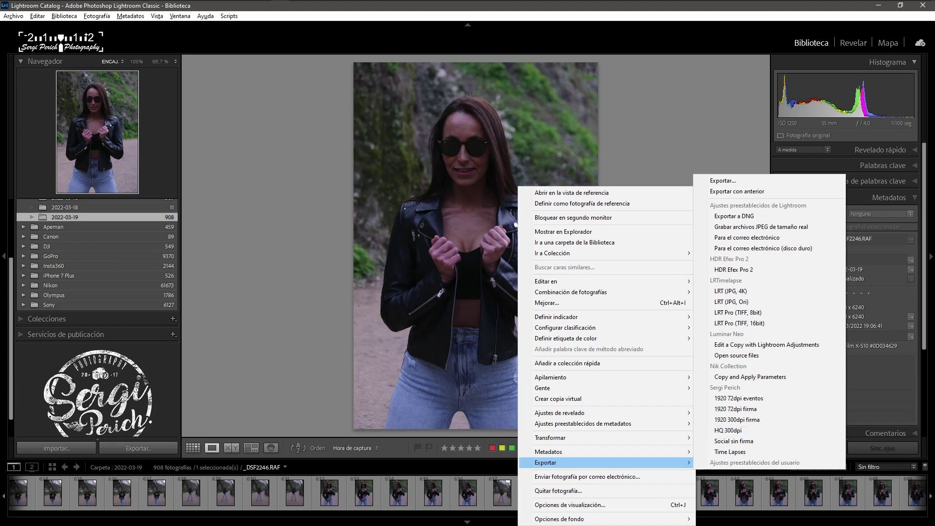
pyautogui.click(890, 389)
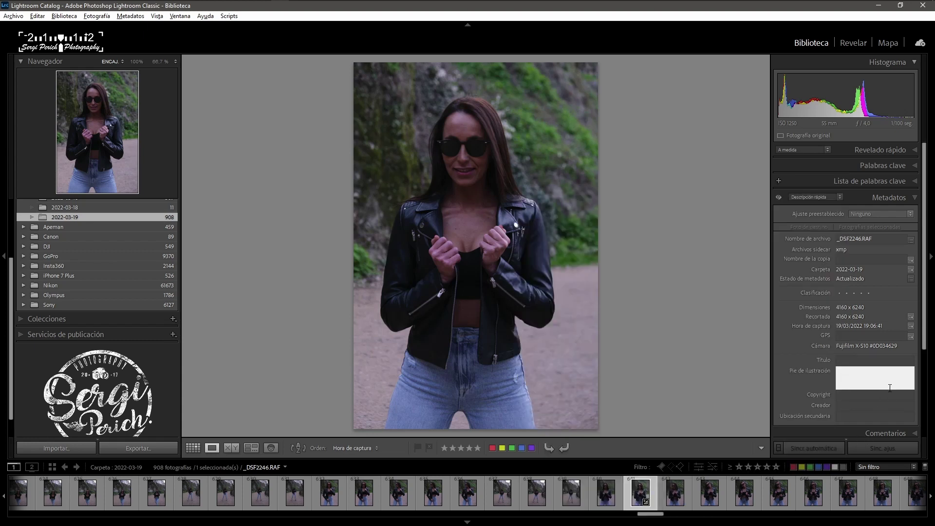